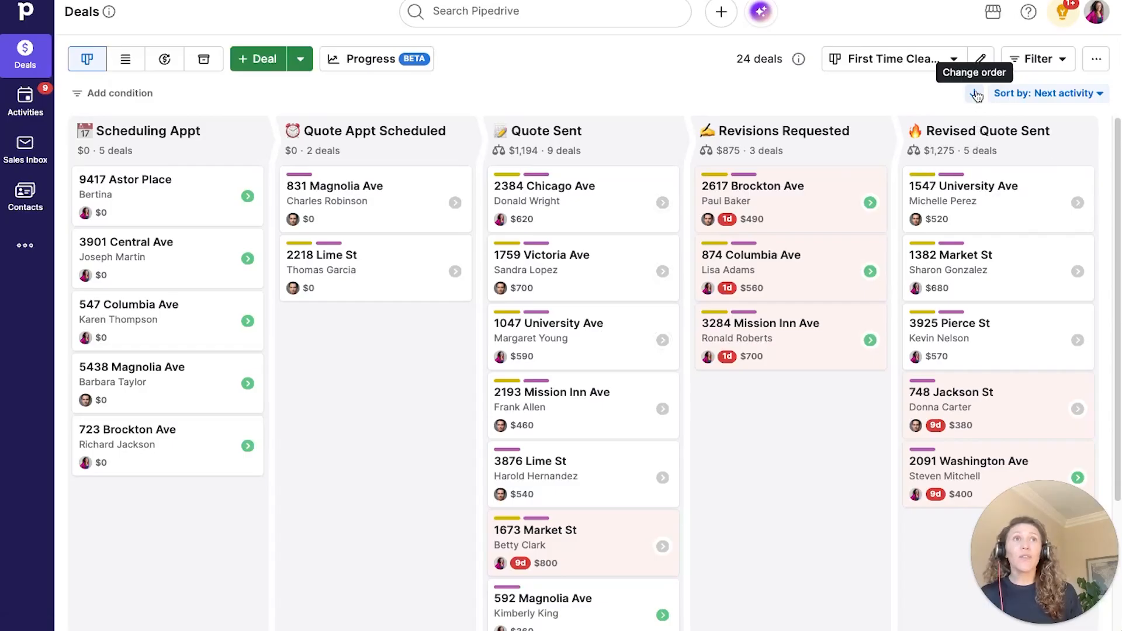
Switch the deals board's Next activity sorting to ascending order.
click(974, 94)
click(974, 94)
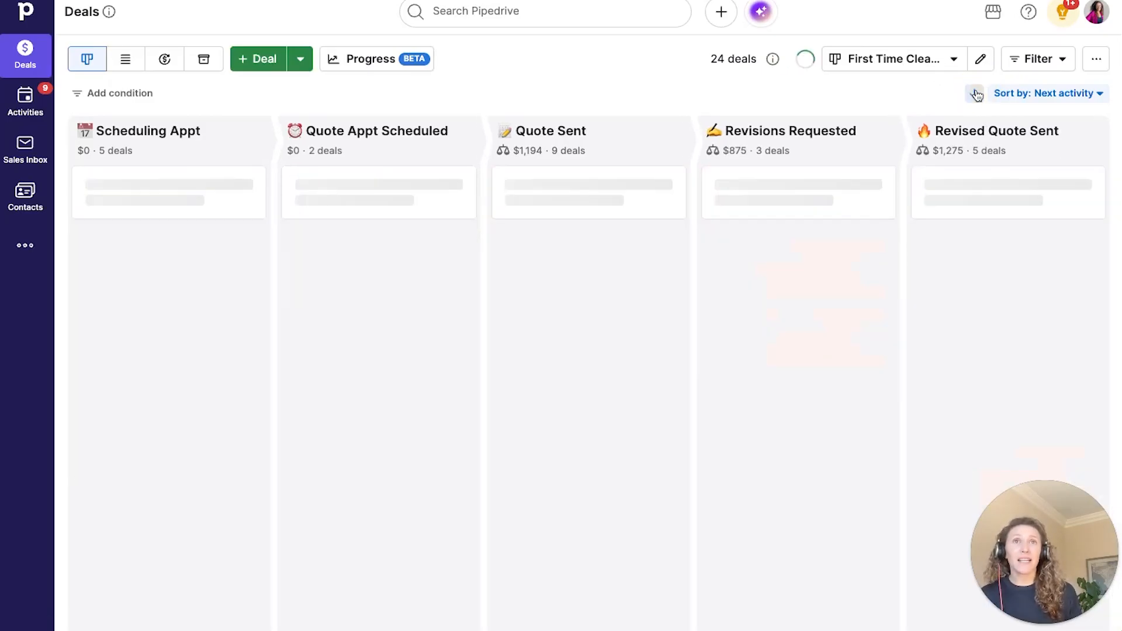
click(974, 94)
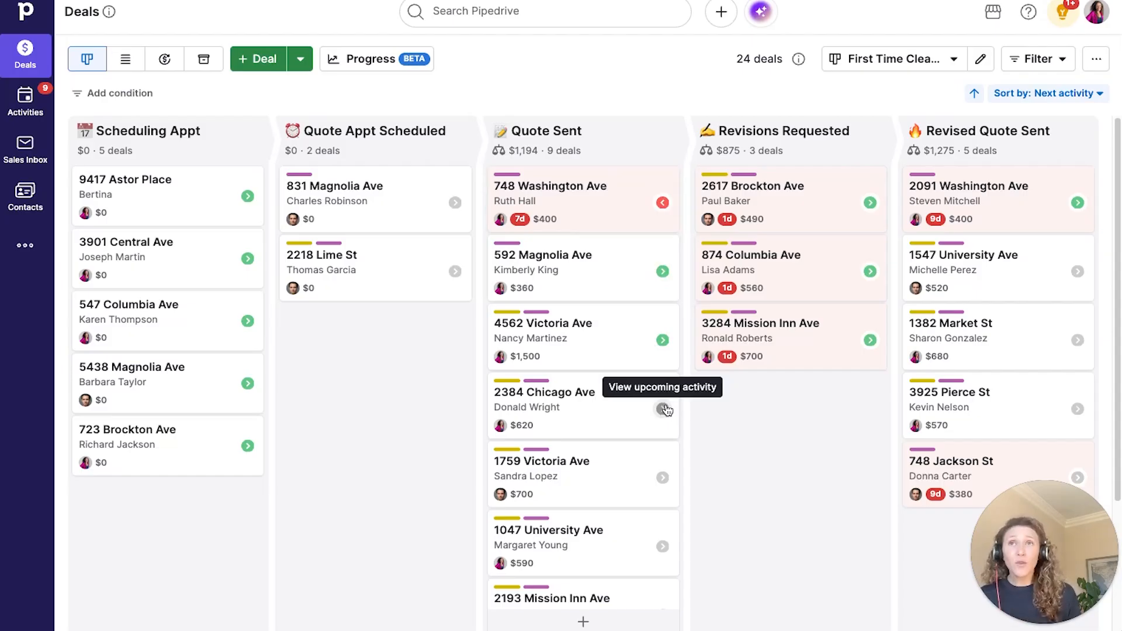
Add a deal in the first pipeline stage for an existing contact person, and save it.
click(262, 66)
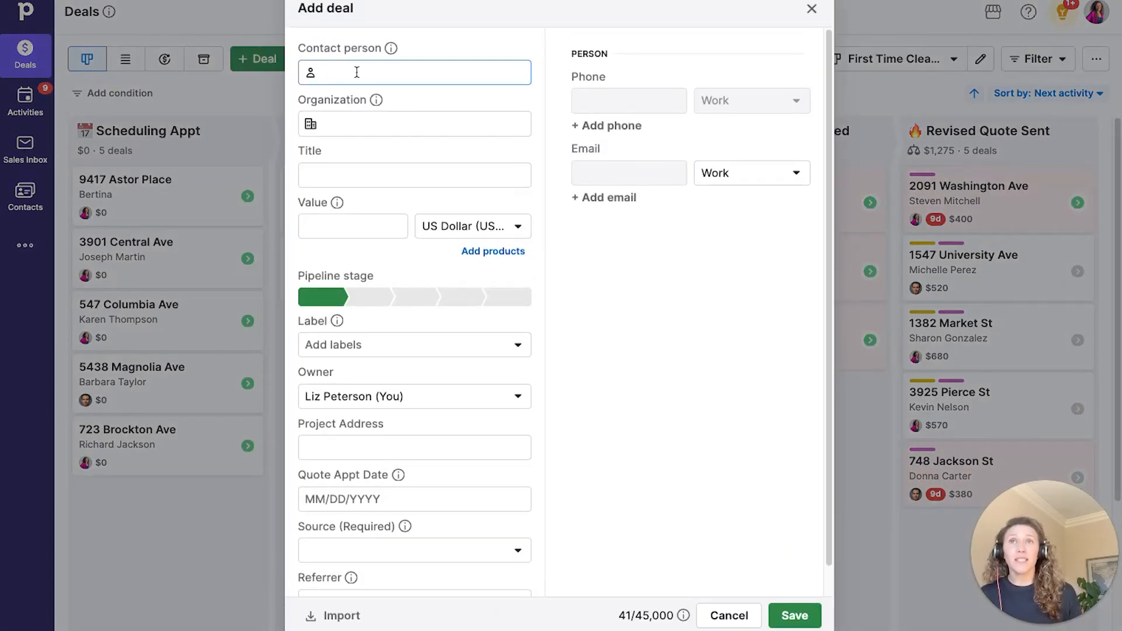
text(amy)
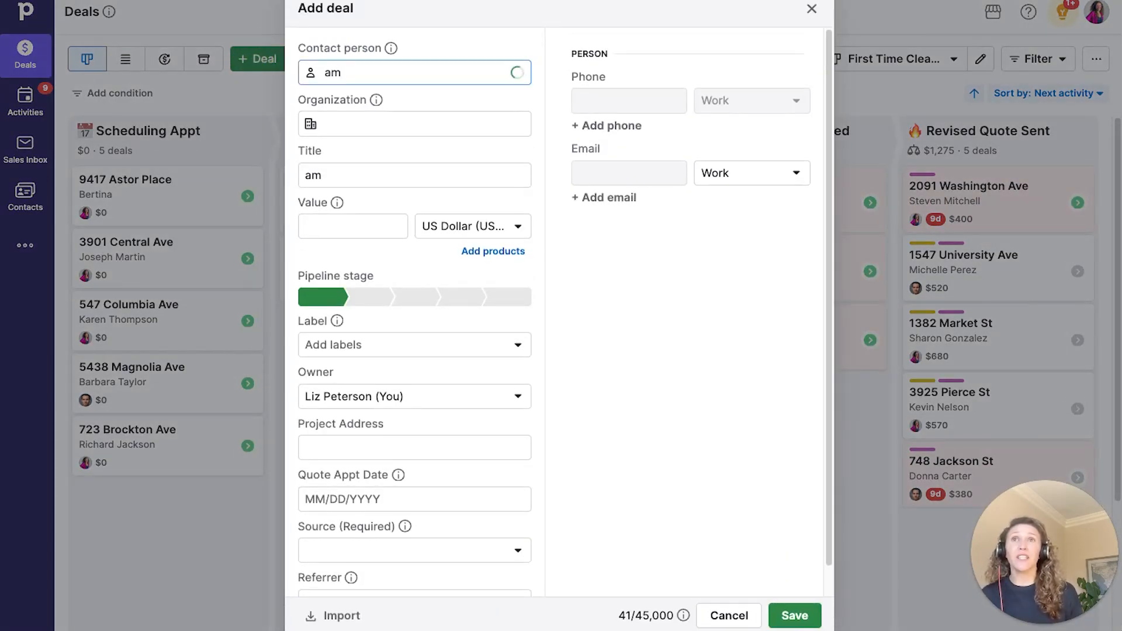
click(380, 104)
scroll(440, 254, down, 1)
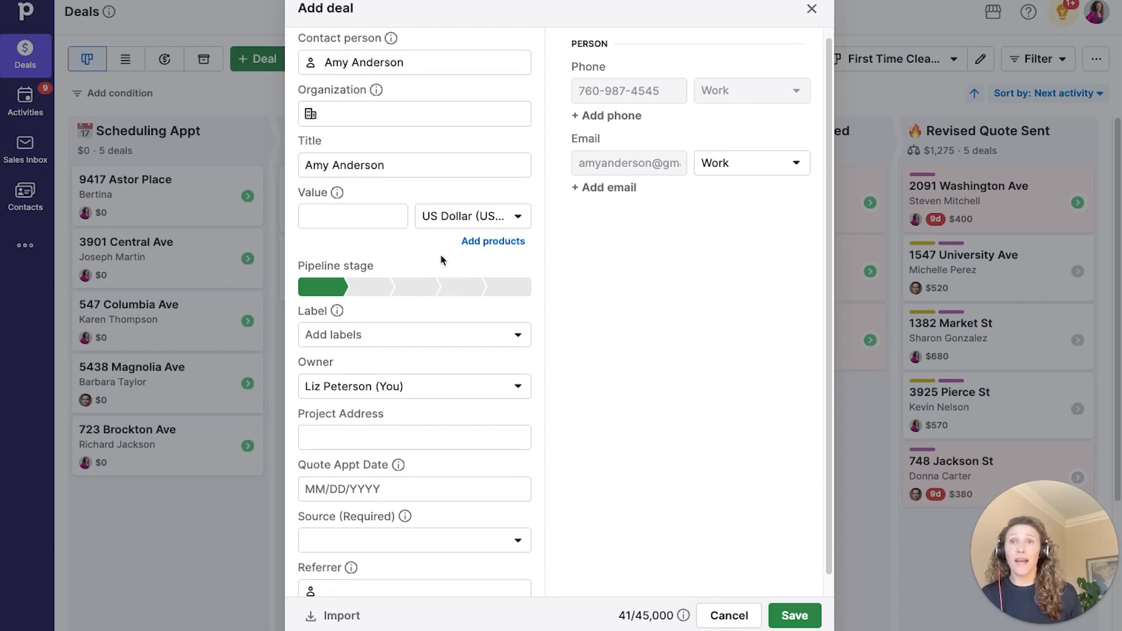
click(792, 614)
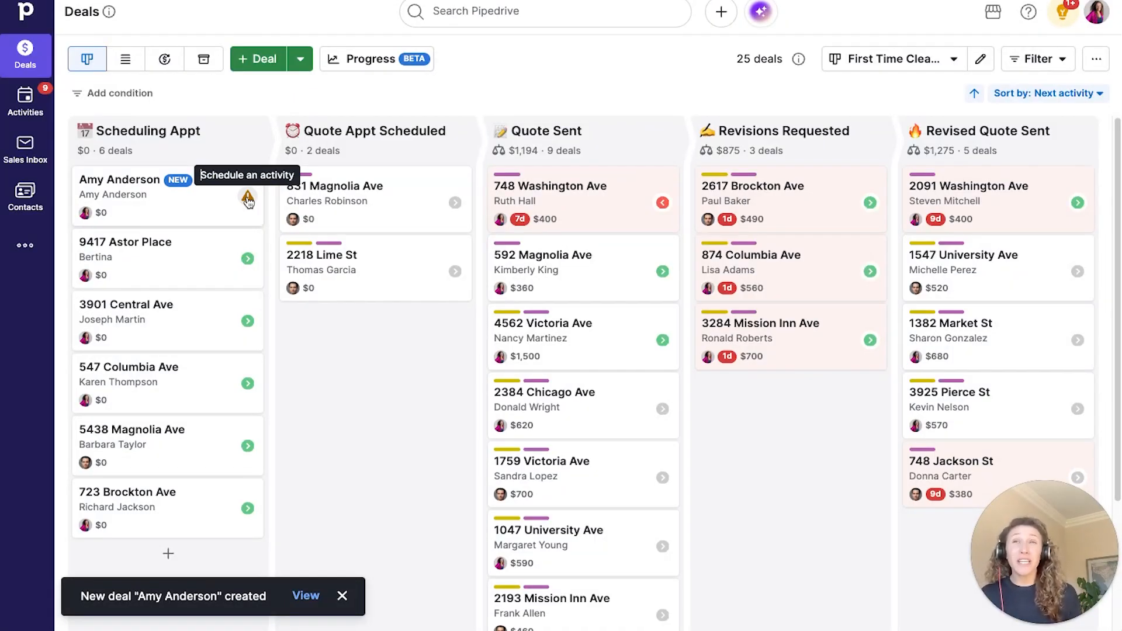
Activate the existing Mock Up First Activity automation.
click(25, 245)
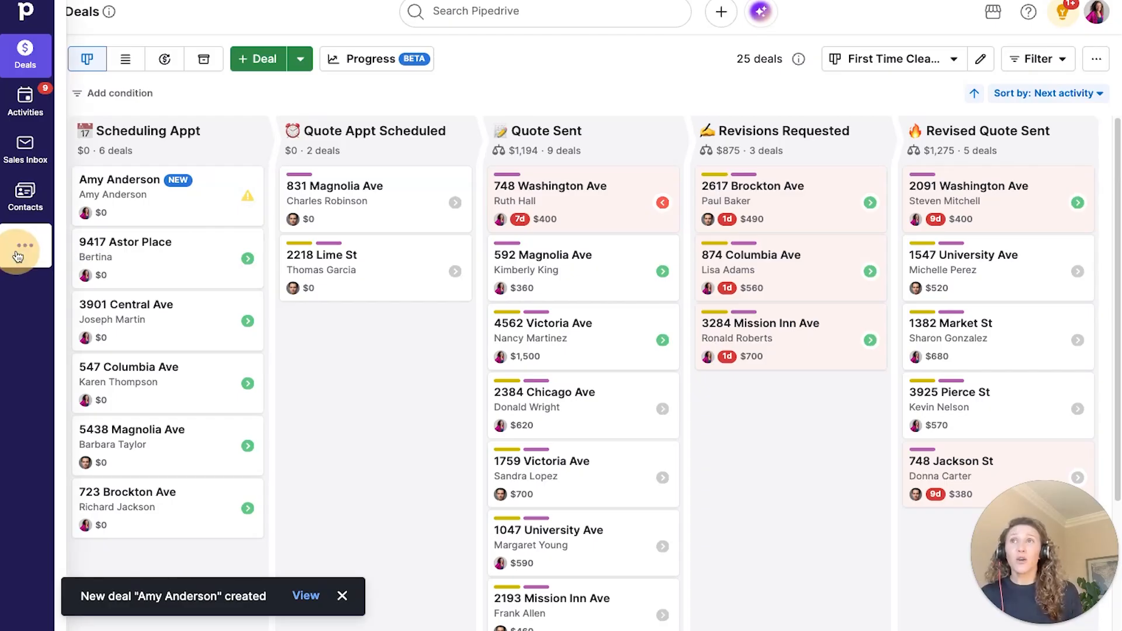
click(79, 20)
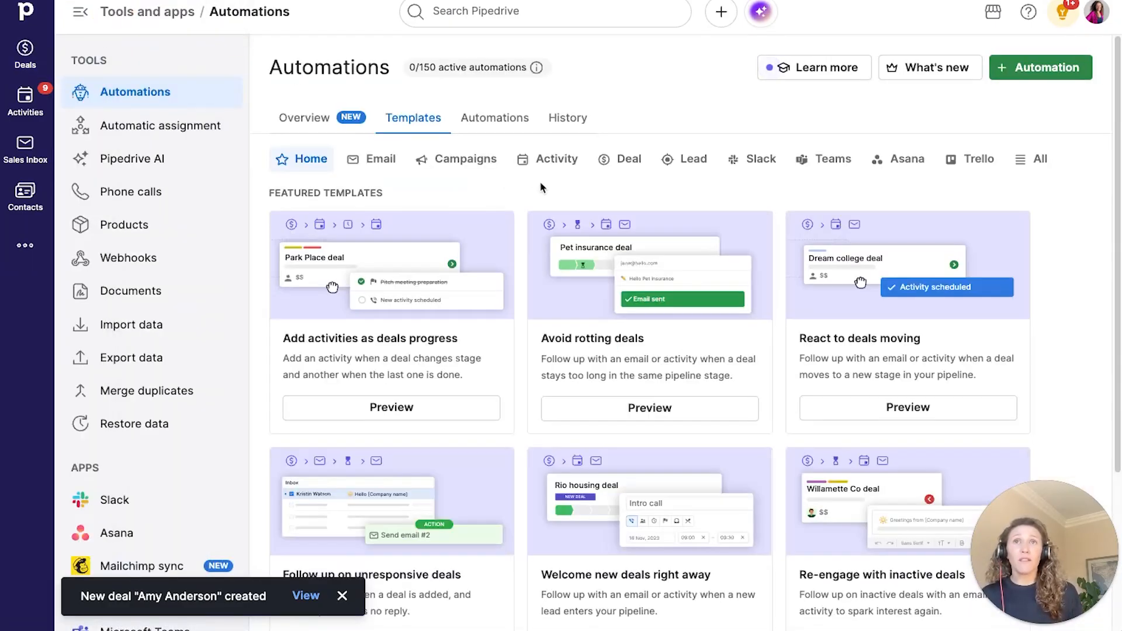
click(490, 118)
click(965, 242)
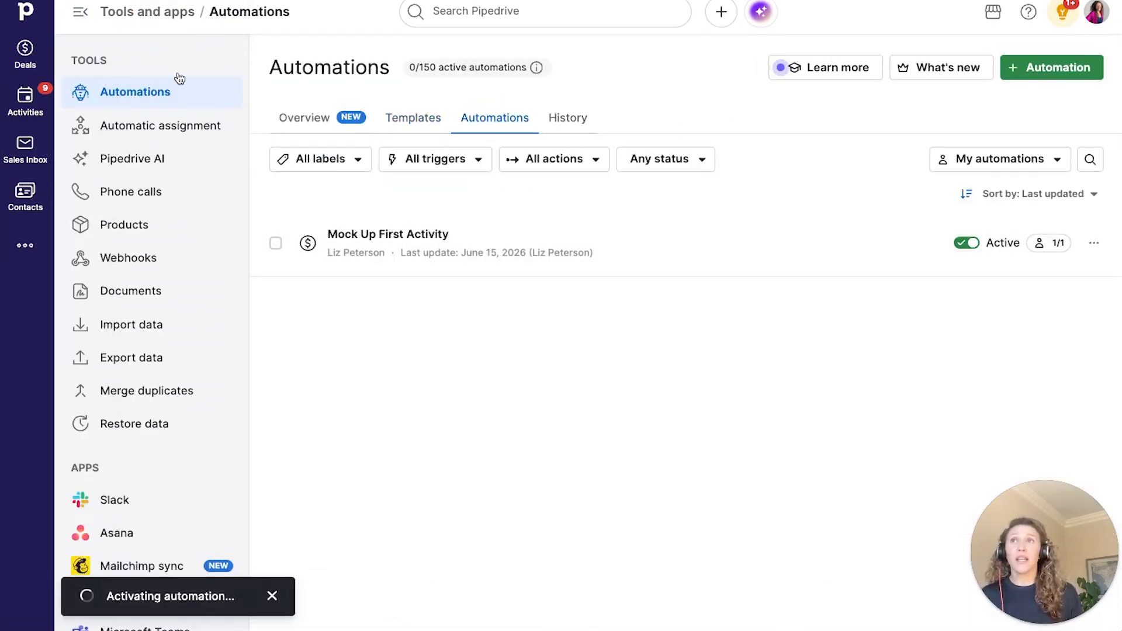
Return to the deals board and add another deal for the same existing contact person.
click(25, 52)
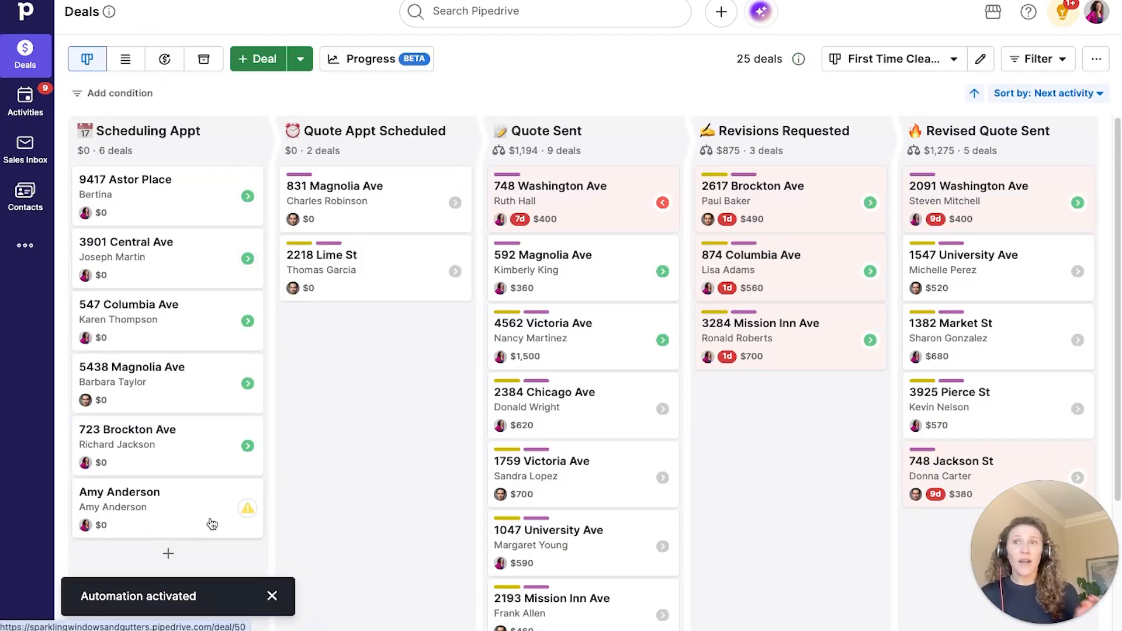
click(257, 58)
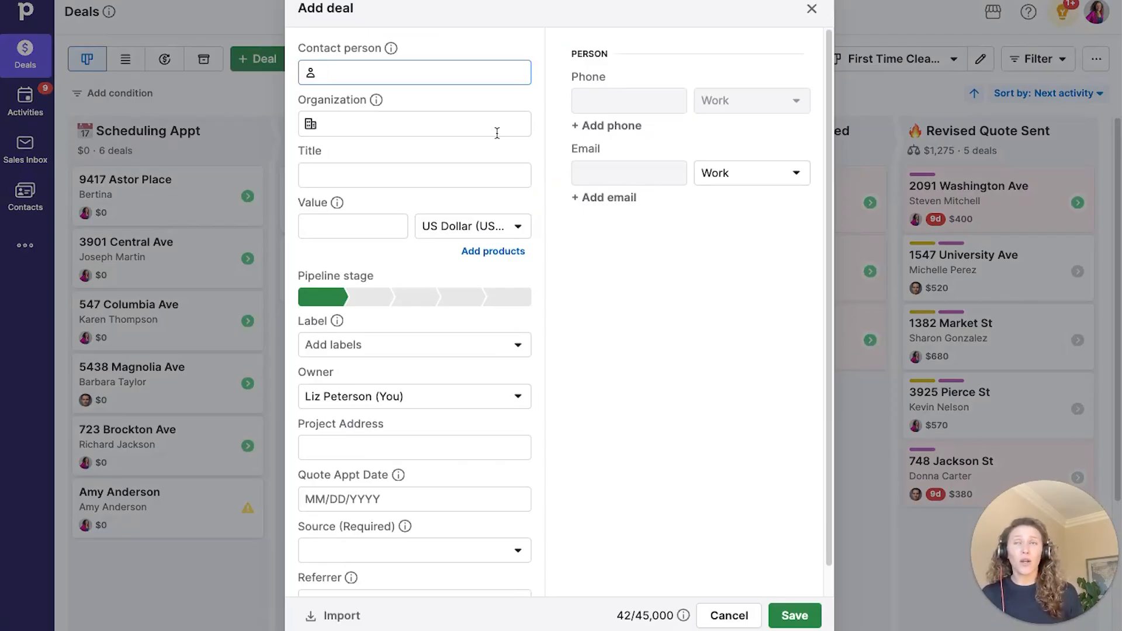
text(Amy)
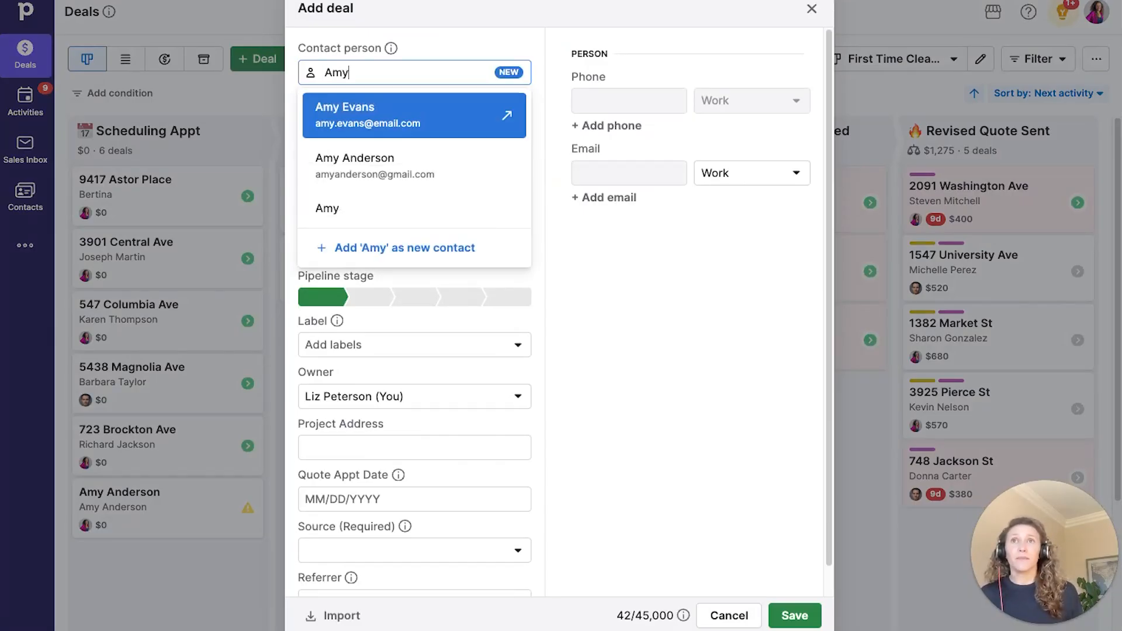
click(513, 189)
click(794, 616)
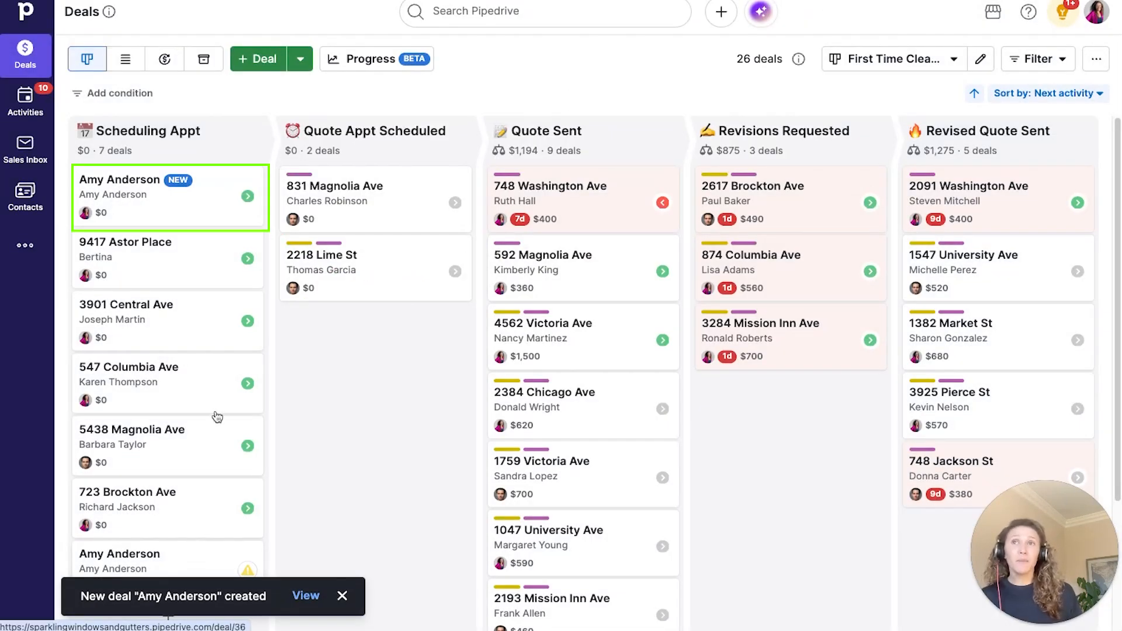
Open the newly added deal, expand the note of its Schedule quote appointment activity, and mark that activity as done.
click(196, 205)
click(197, 204)
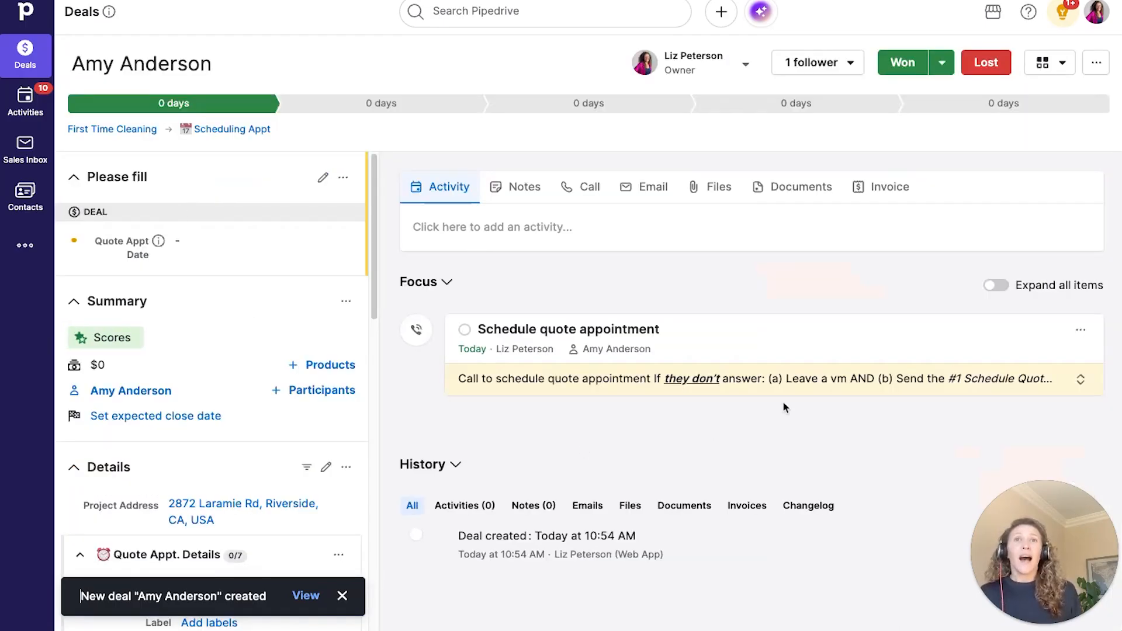
click(576, 386)
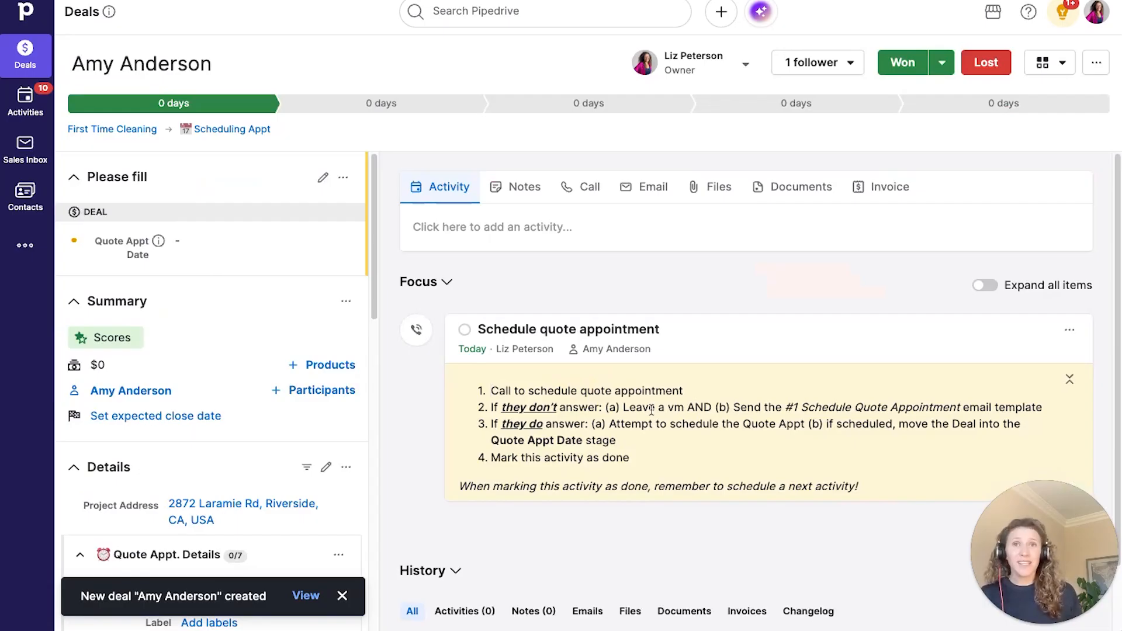
click(465, 332)
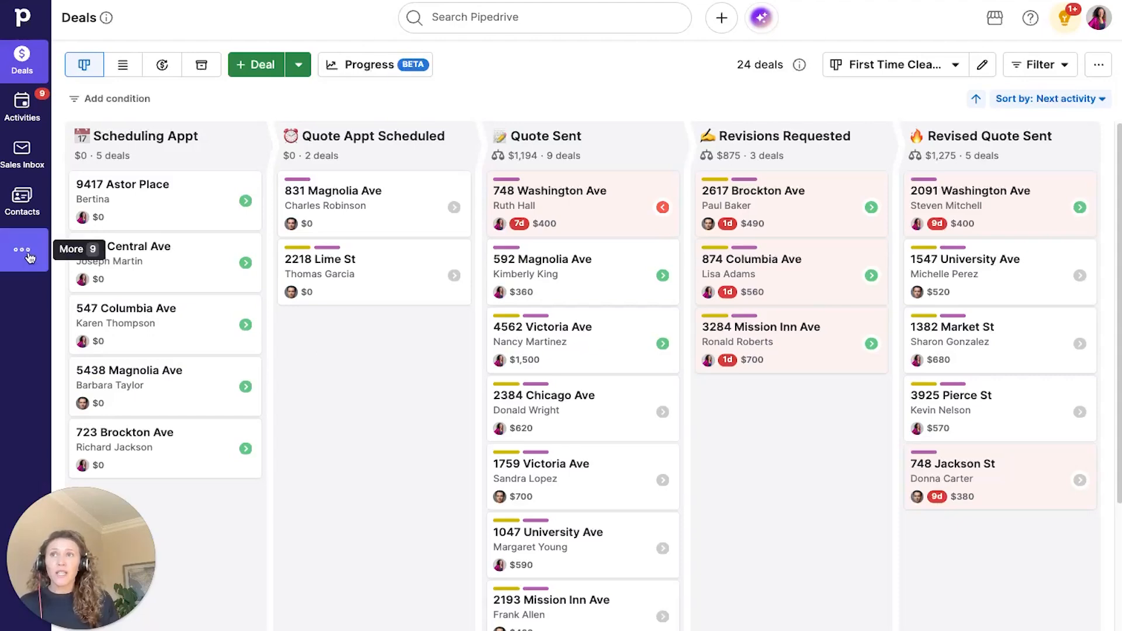
Go to Automations and start a new automation from scratch.
click(27, 255)
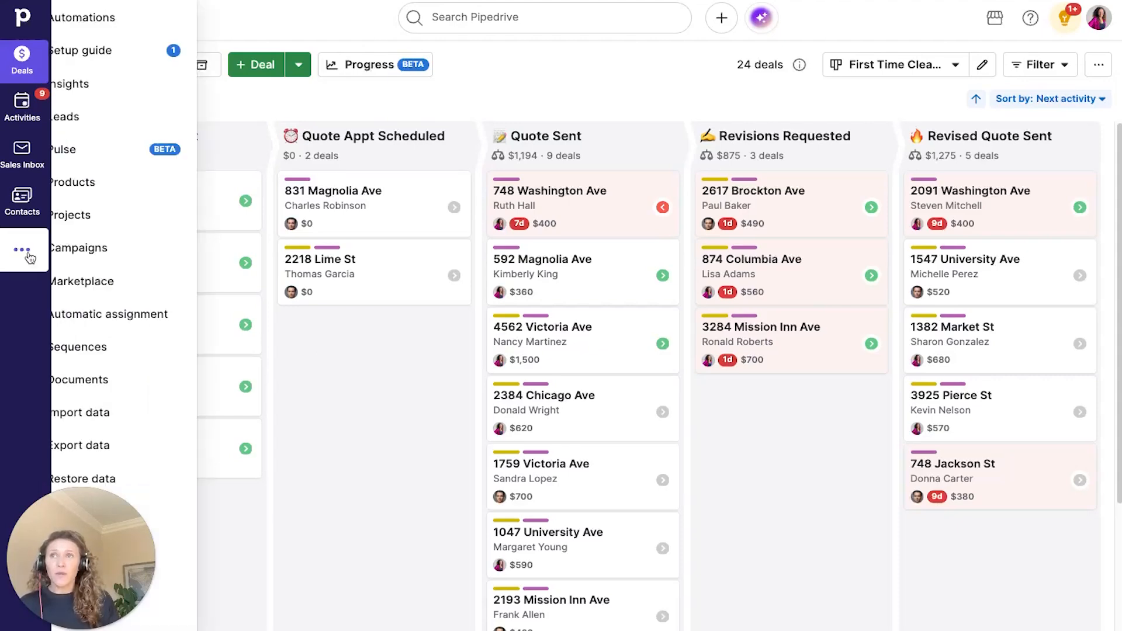
click(170, 22)
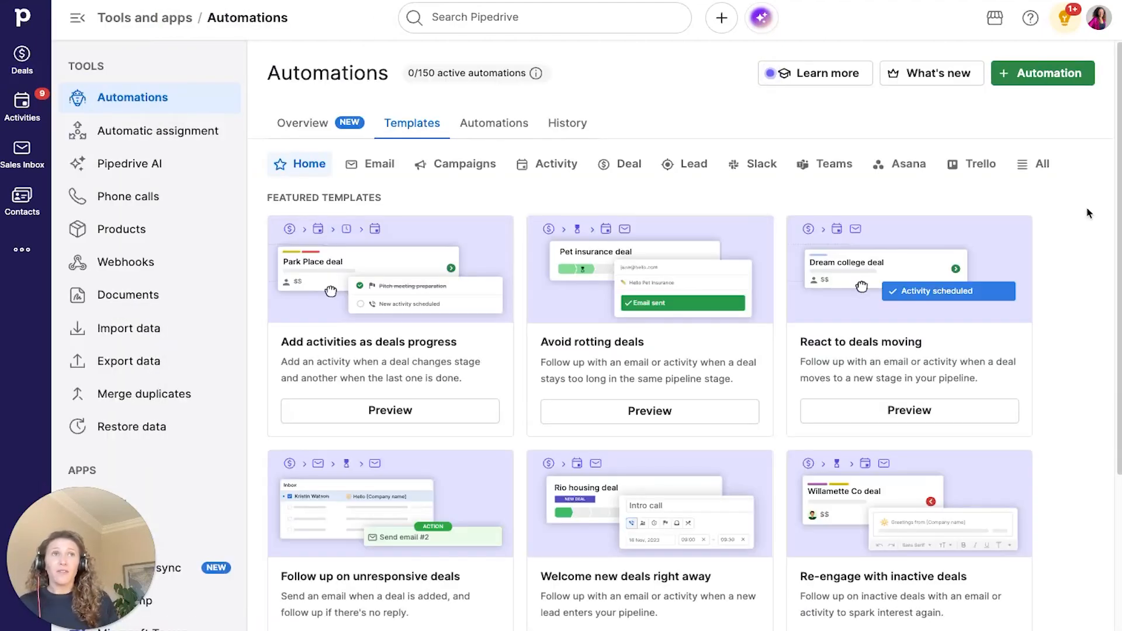
click(1029, 76)
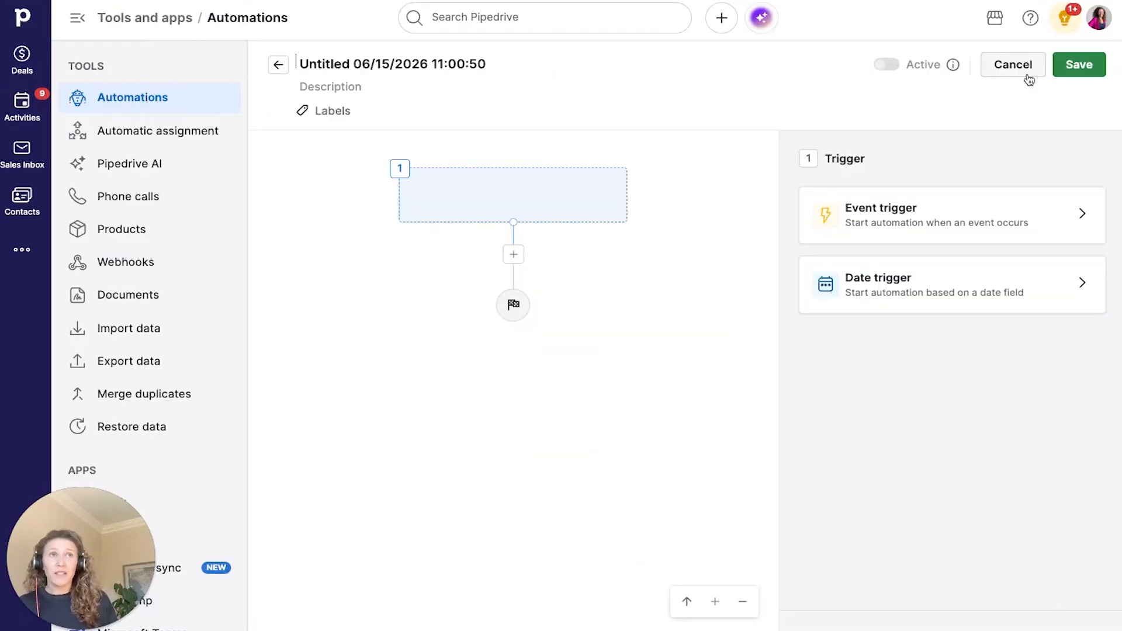
Give the automation an event trigger that fires when a Deal is Added, and apply it.
click(989, 238)
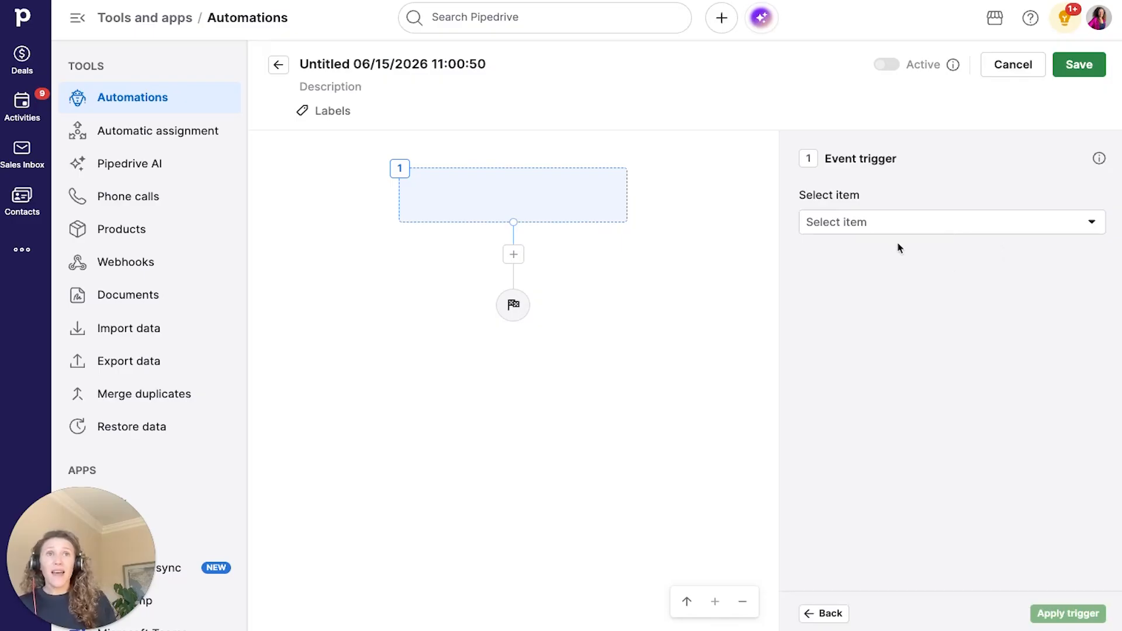
click(884, 223)
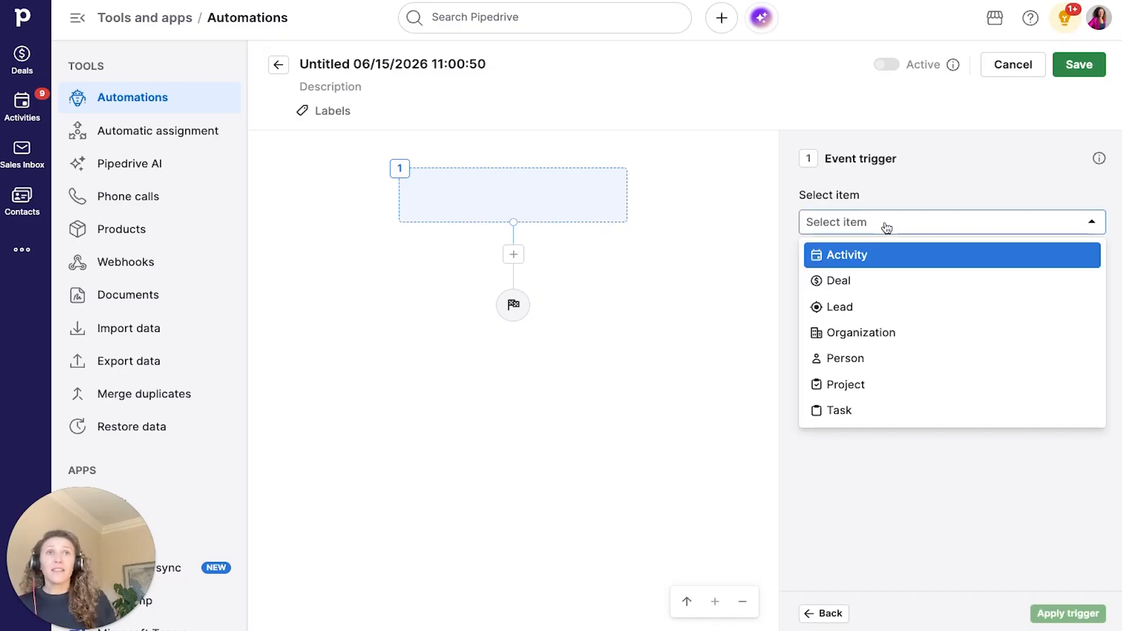
click(912, 287)
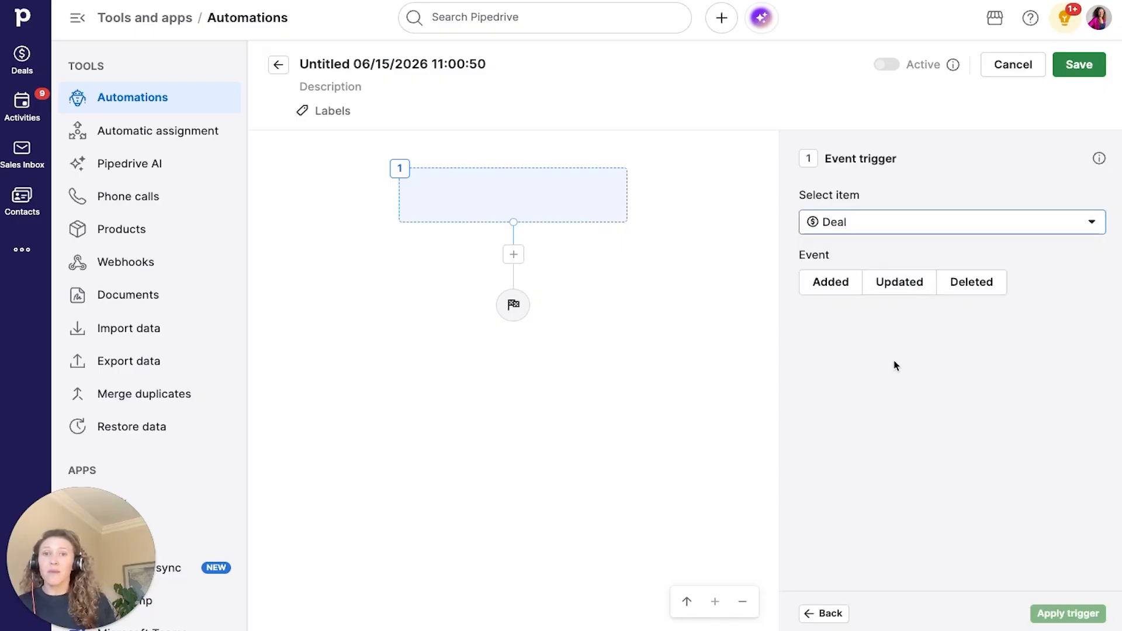
click(816, 283)
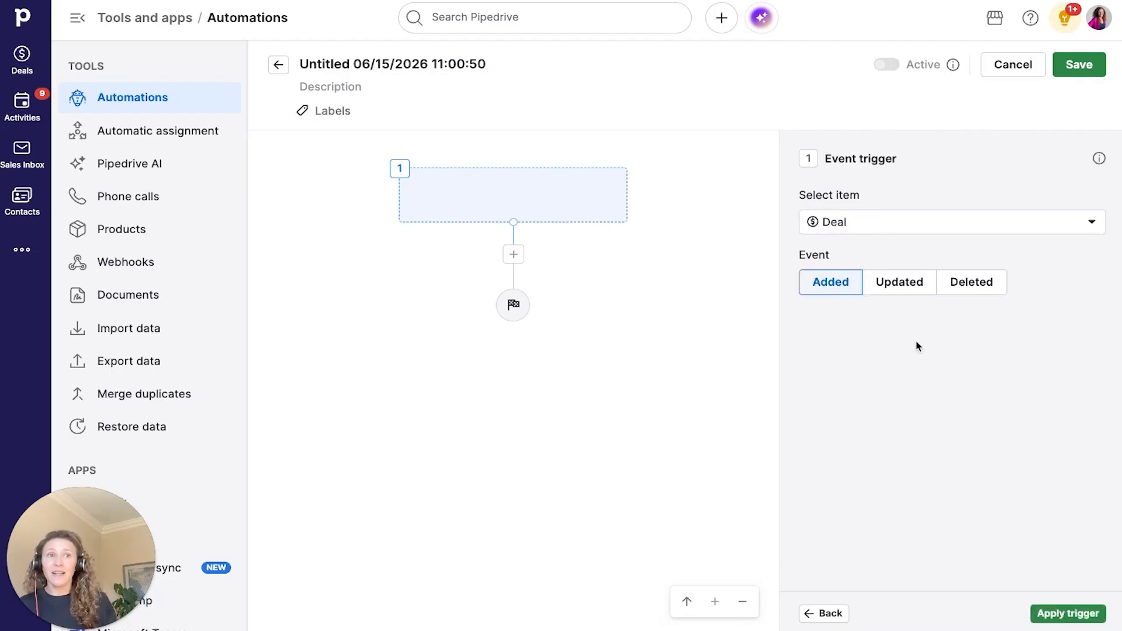
click(1067, 612)
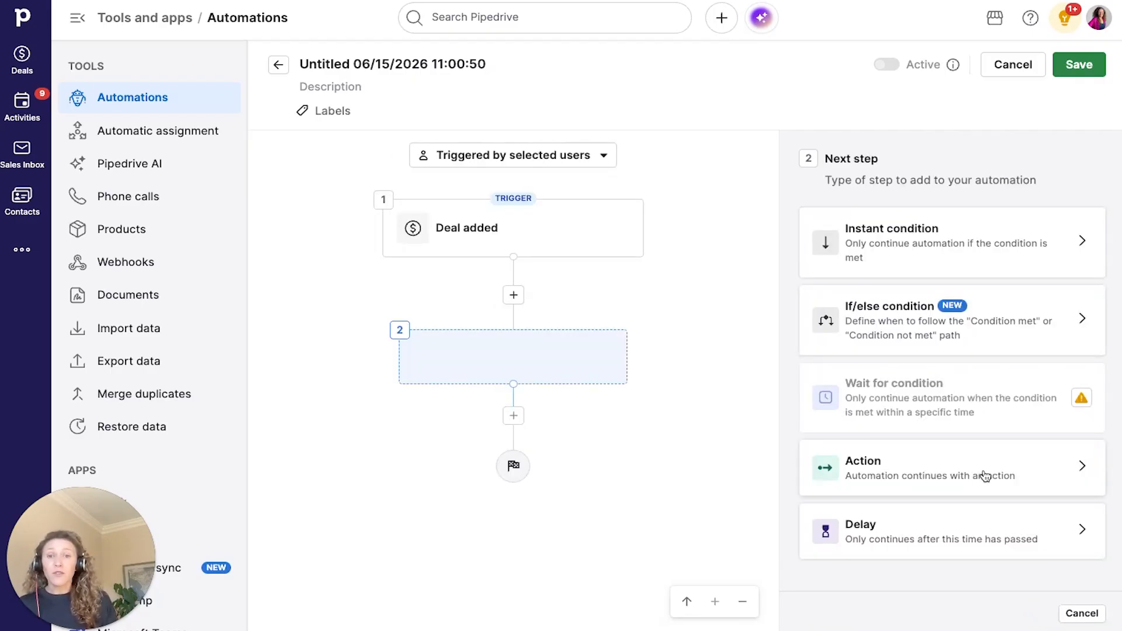
Add a Create activity action as the second step of the automation.
click(1048, 480)
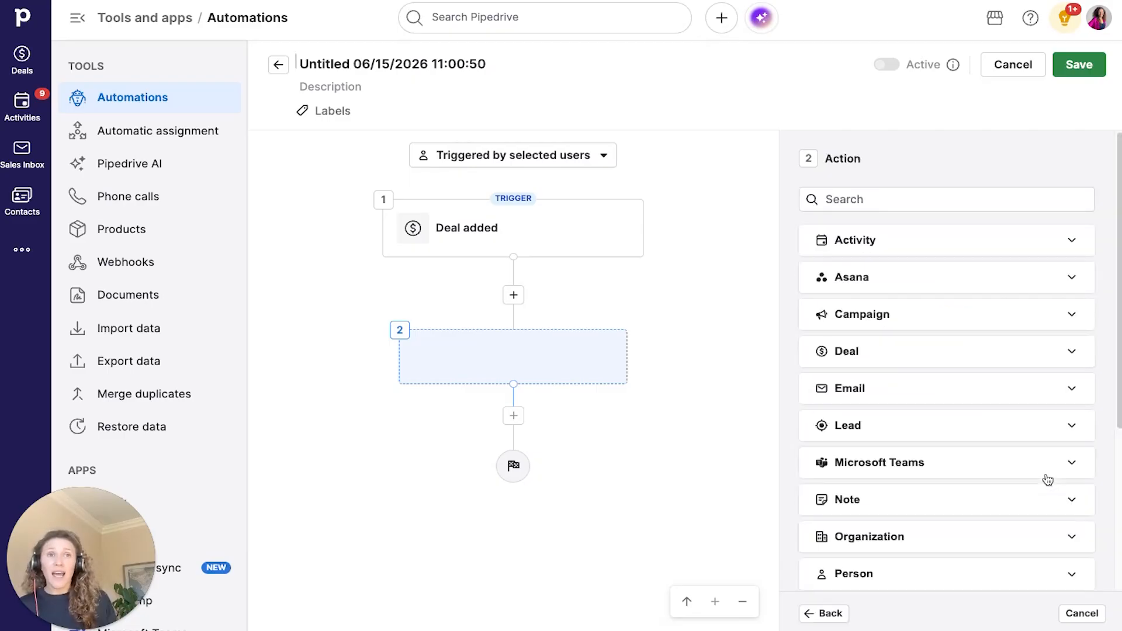
click(926, 250)
click(966, 302)
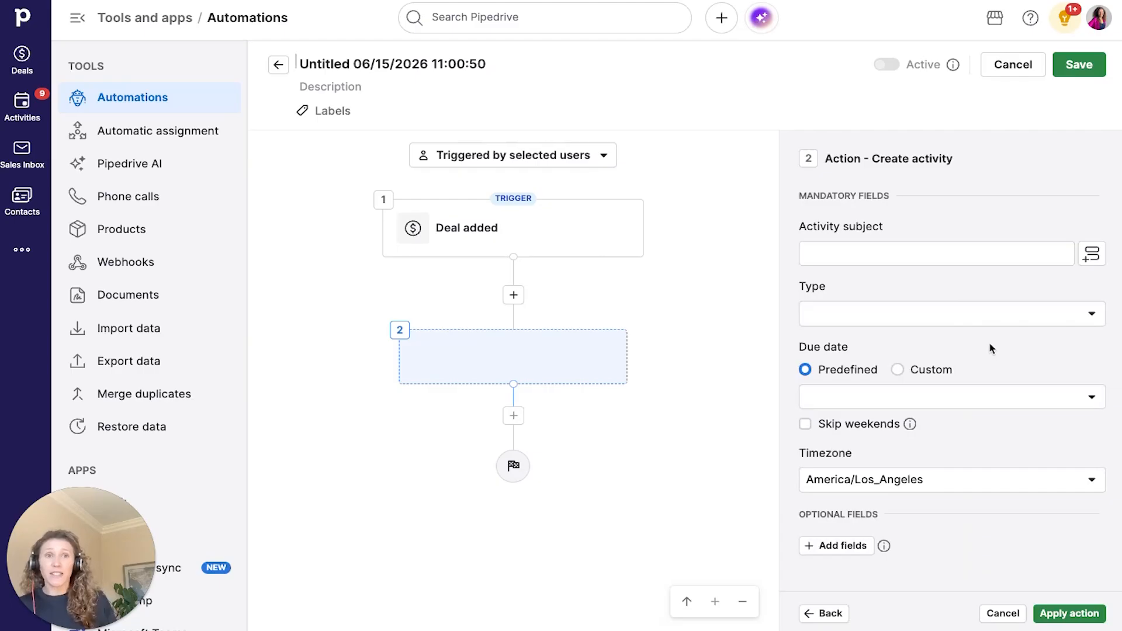
drag(863, 227, 910, 463)
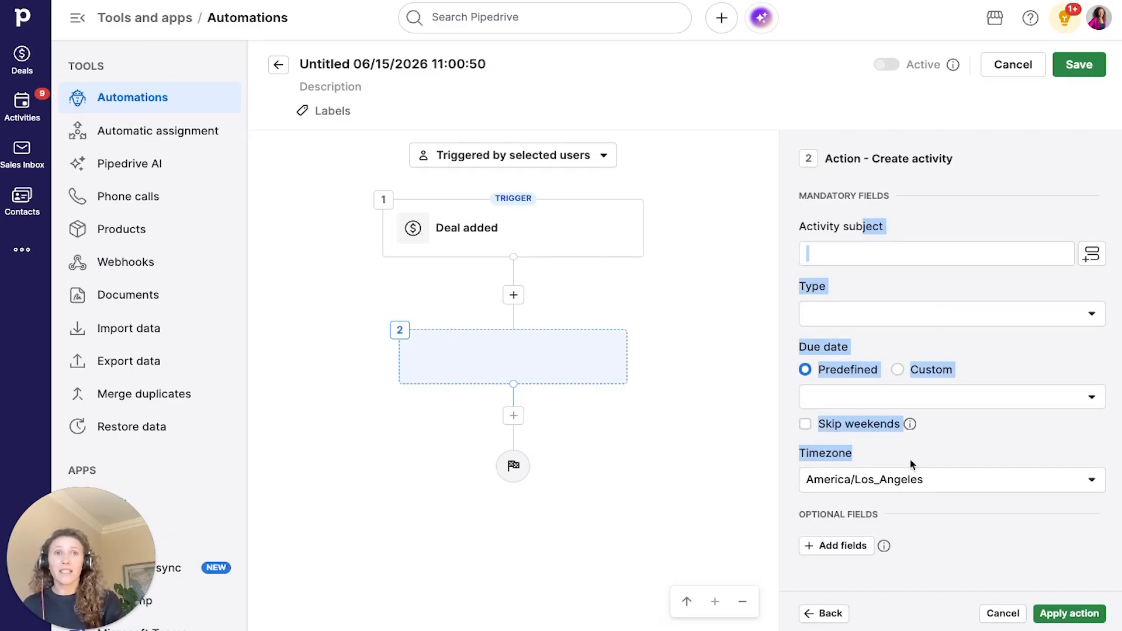
click(958, 445)
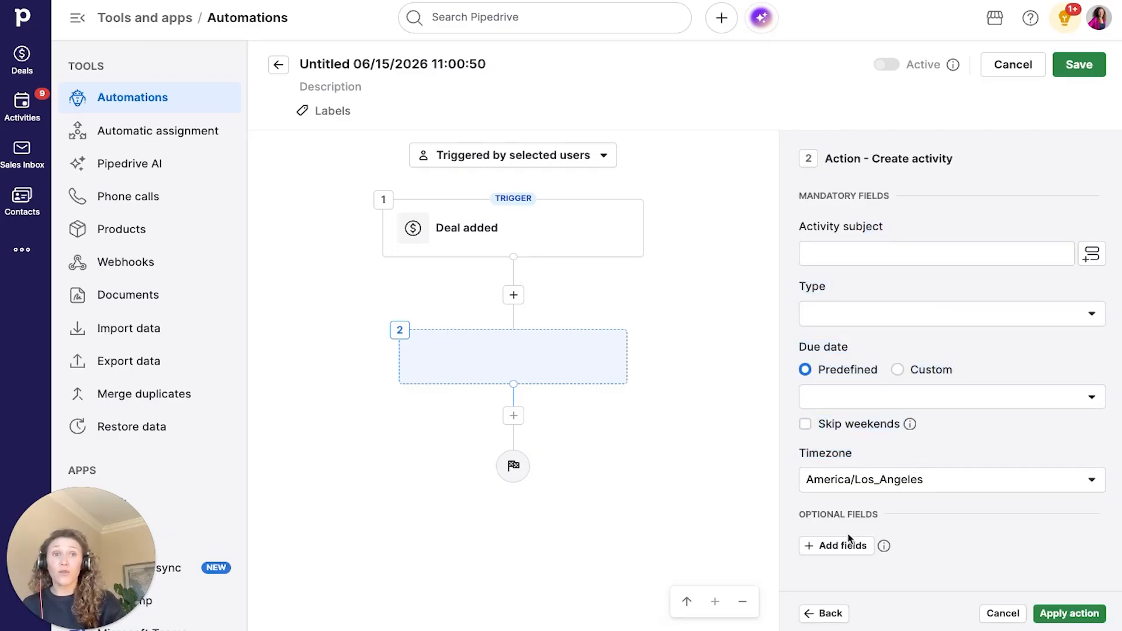
Add the optional fields Assigned to, Linked deal, Linked organization, Linked people and Note to the Create activity action.
click(833, 549)
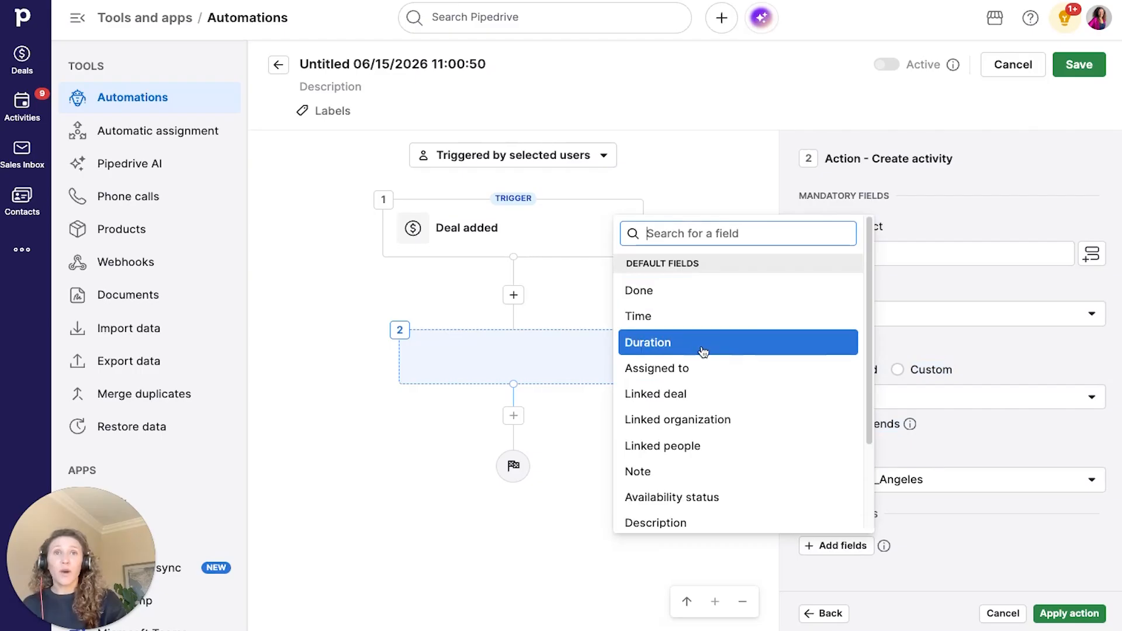
click(707, 371)
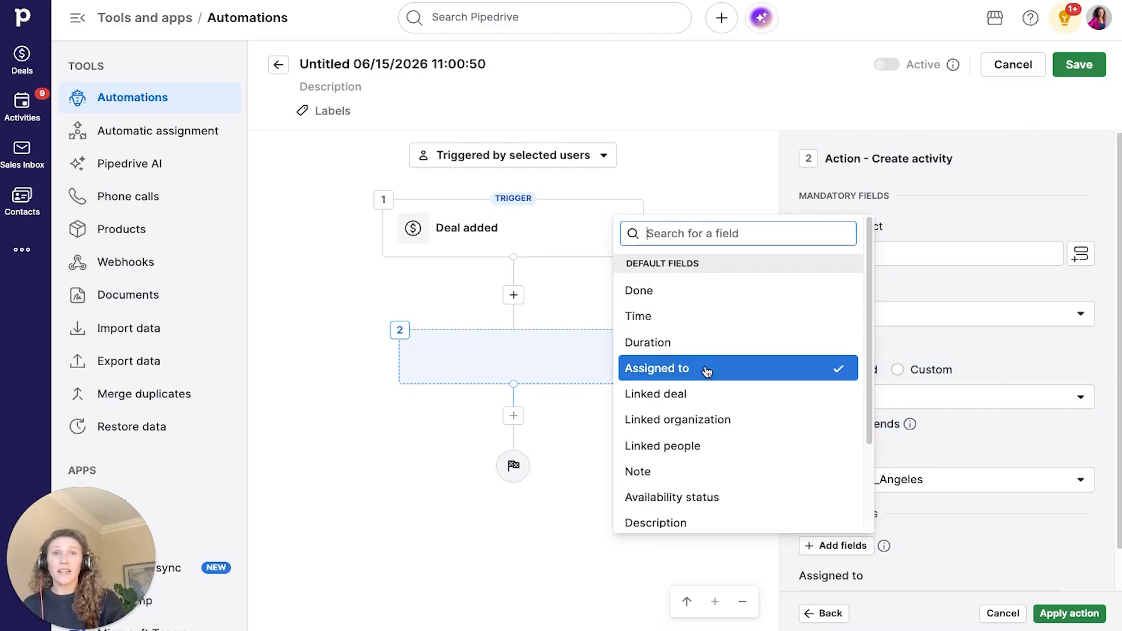
click(711, 397)
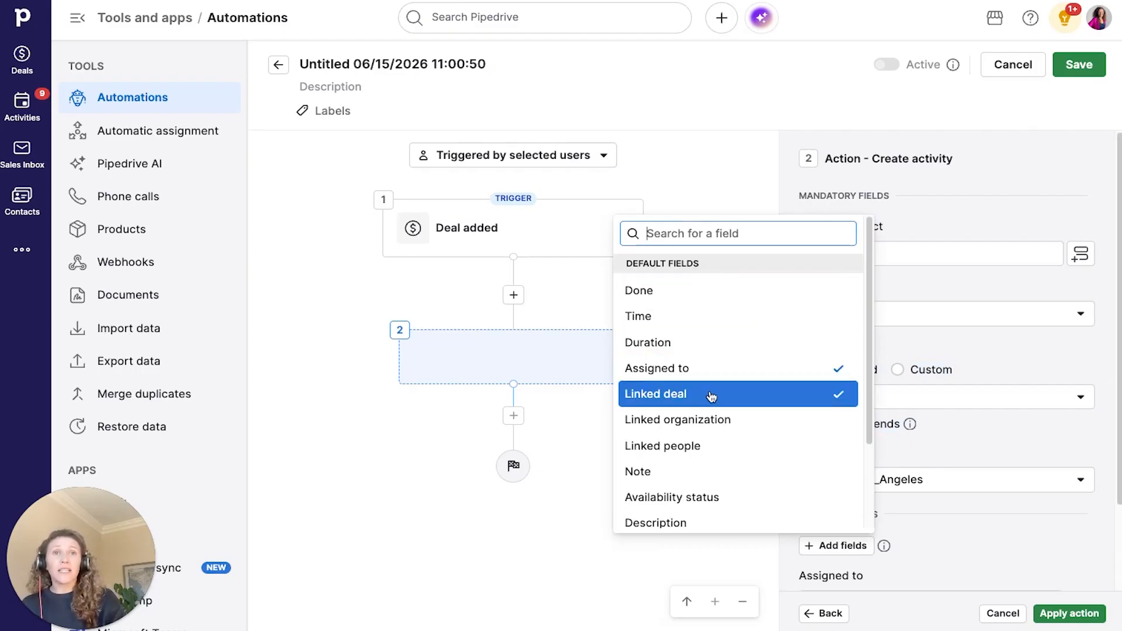
click(712, 421)
click(714, 447)
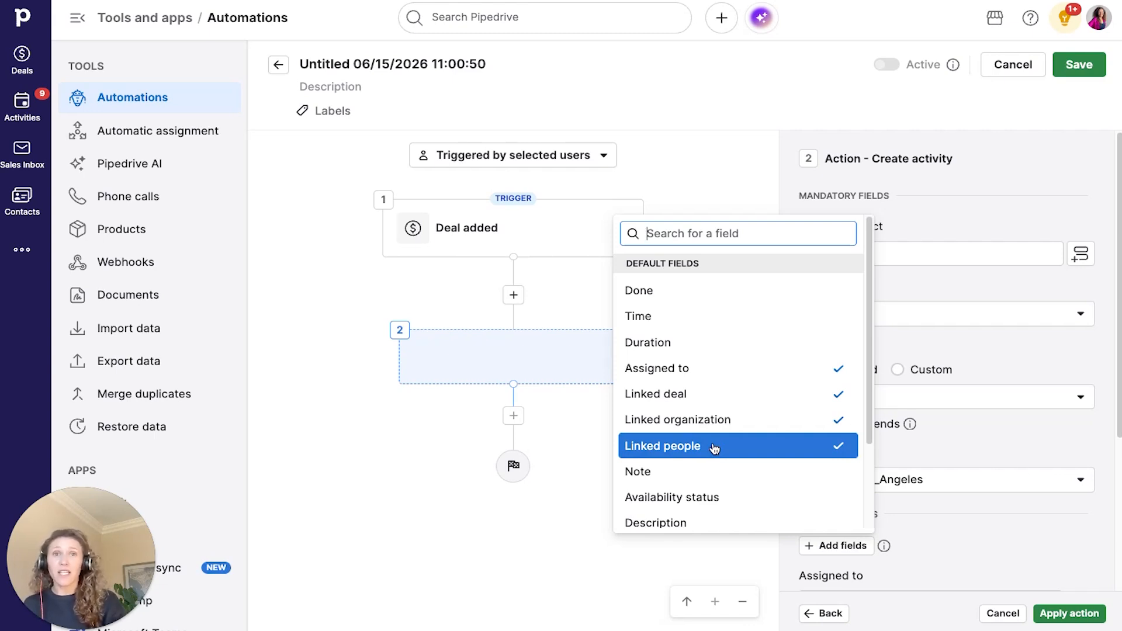
click(718, 475)
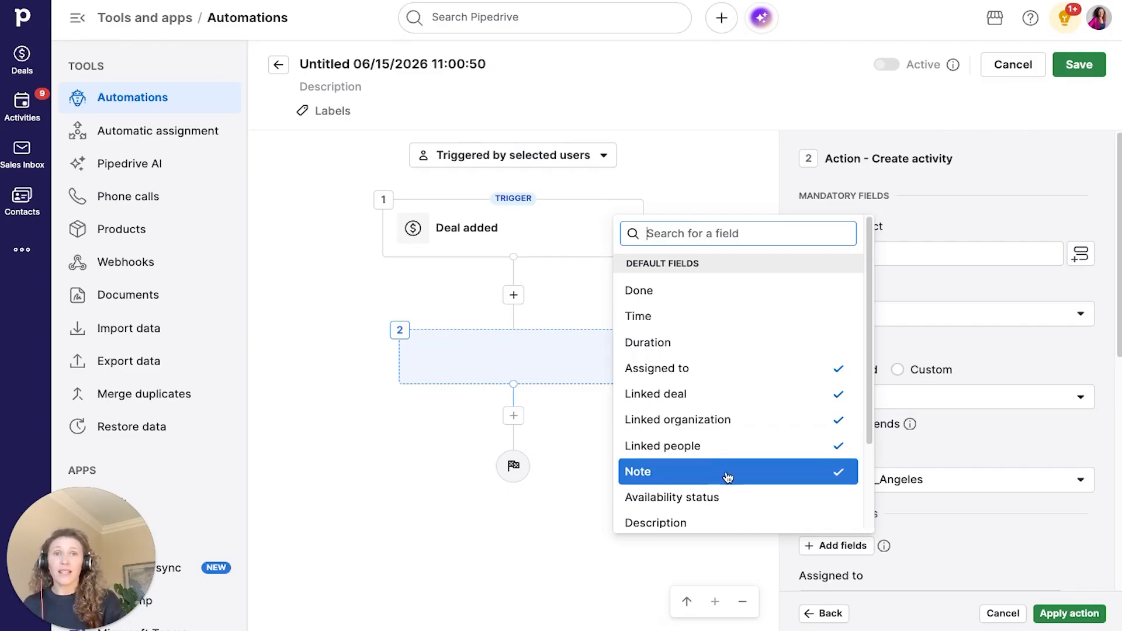
click(941, 544)
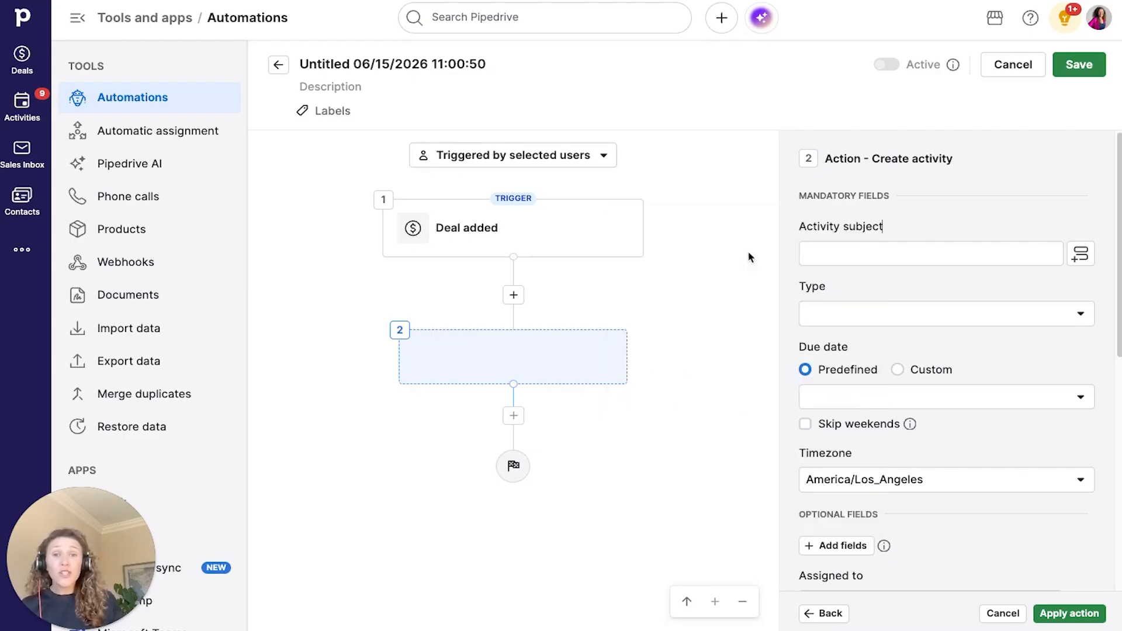
Set the activity subject to "Schedule Quote Appointment".
click(815, 253)
text(Schedule)
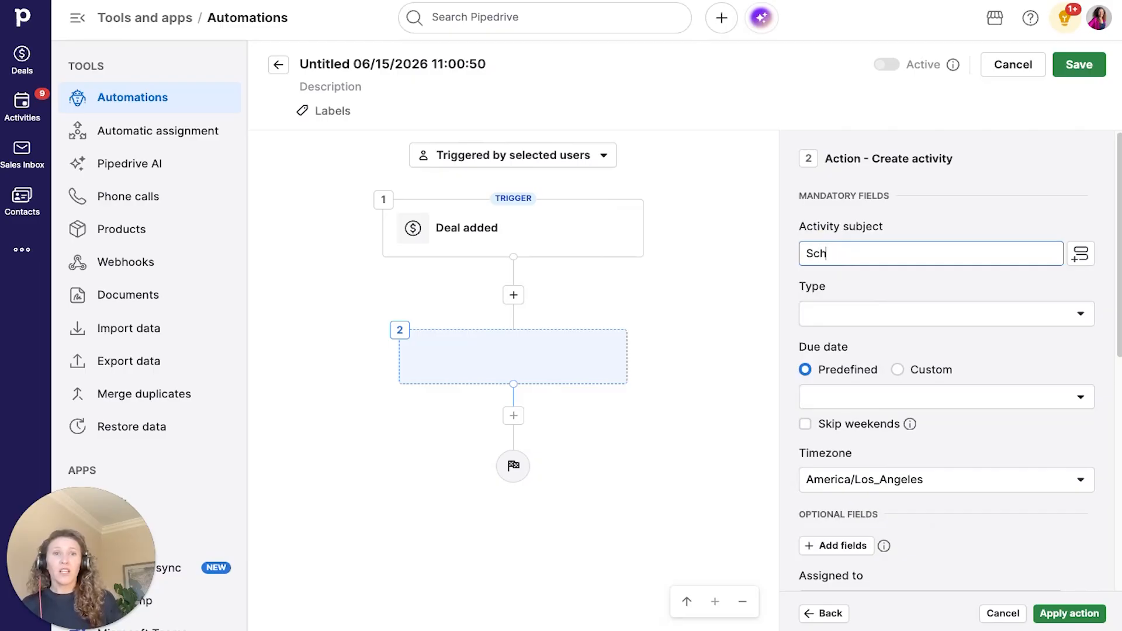
key(BackSpace)
key(BackSpace)
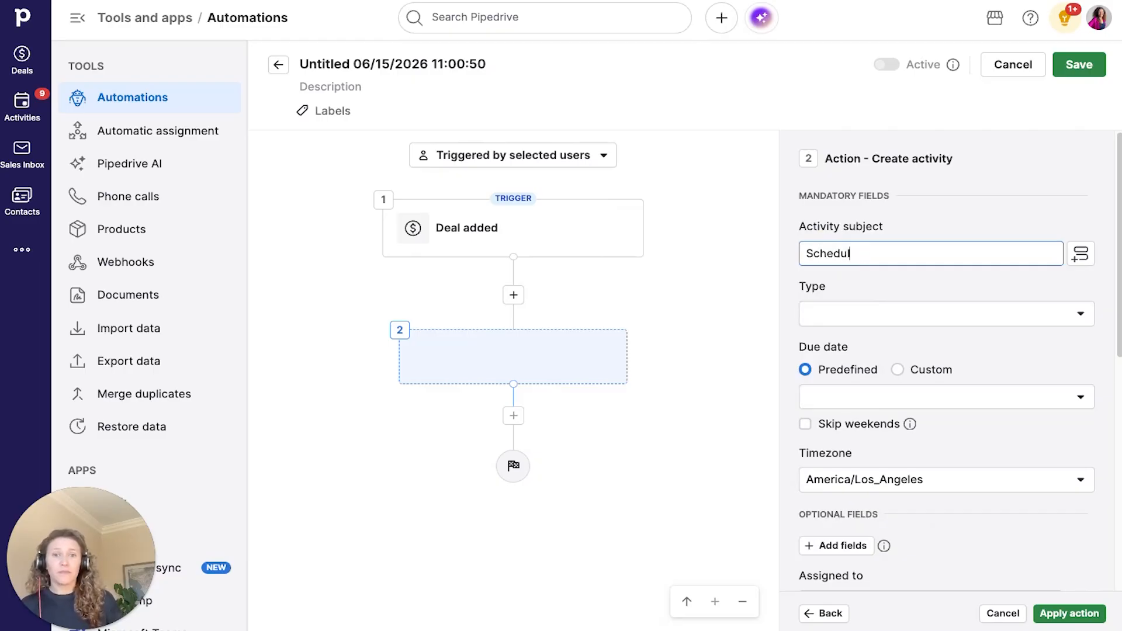
text(e Quote Appoitment)
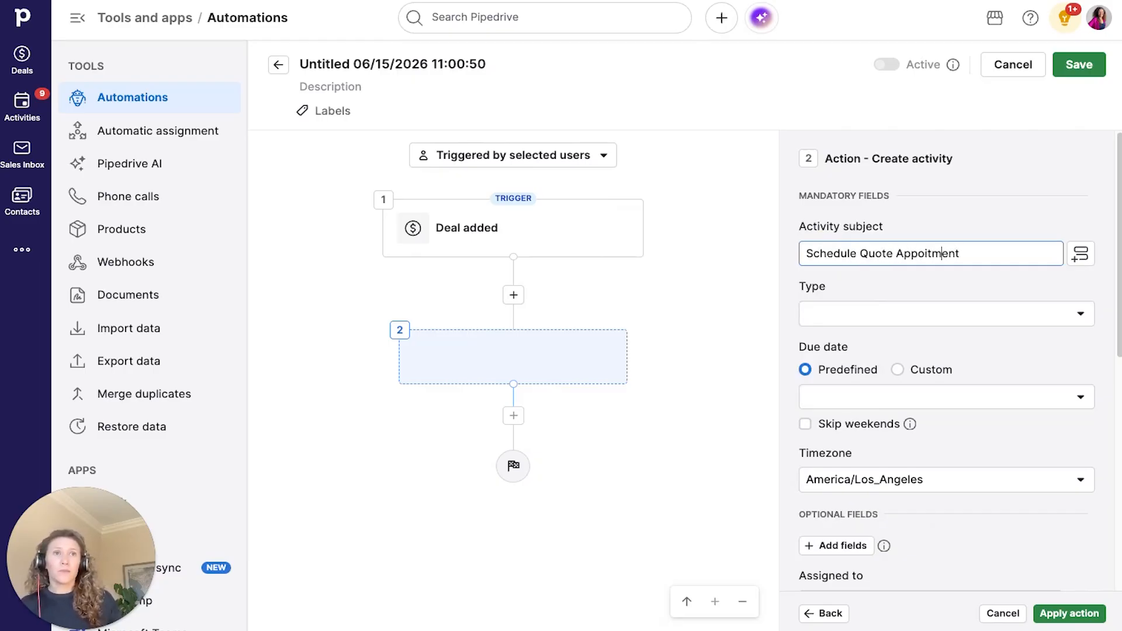
key(Left)
key(Left)
text(n)
Set the activity type to Call and its predefined due date to The same day.
click(857, 316)
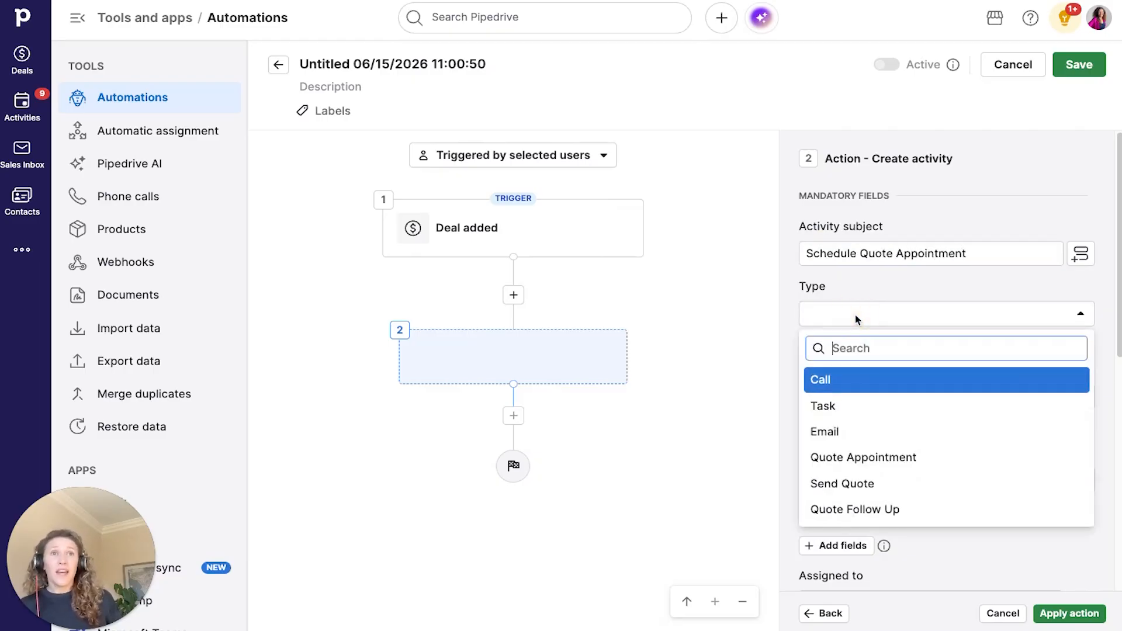
click(897, 392)
click(909, 387)
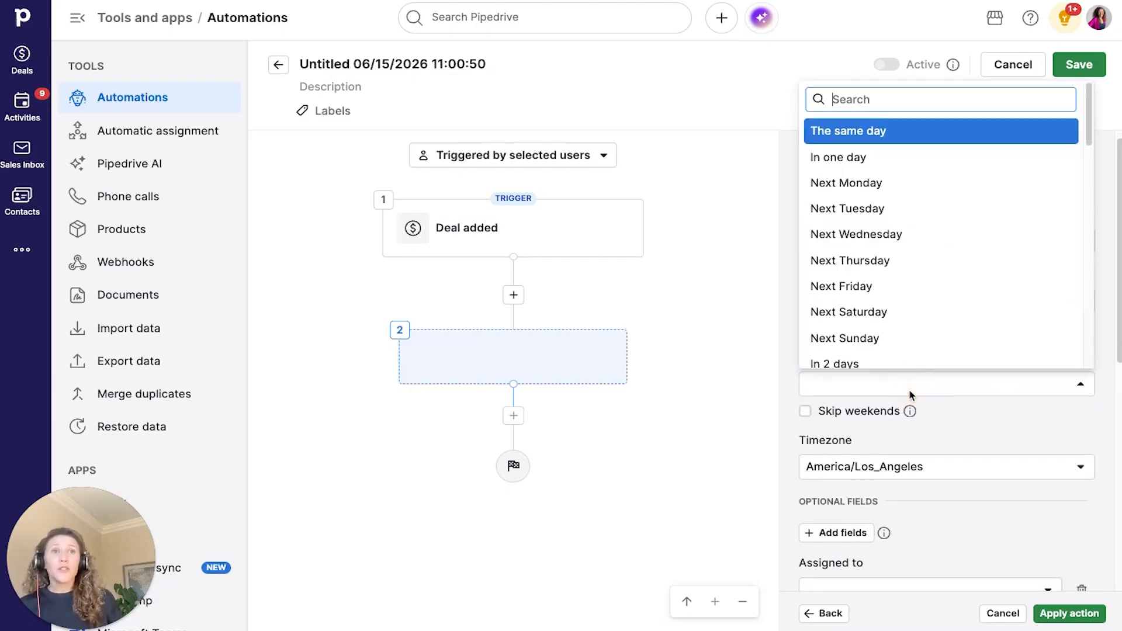
click(876, 130)
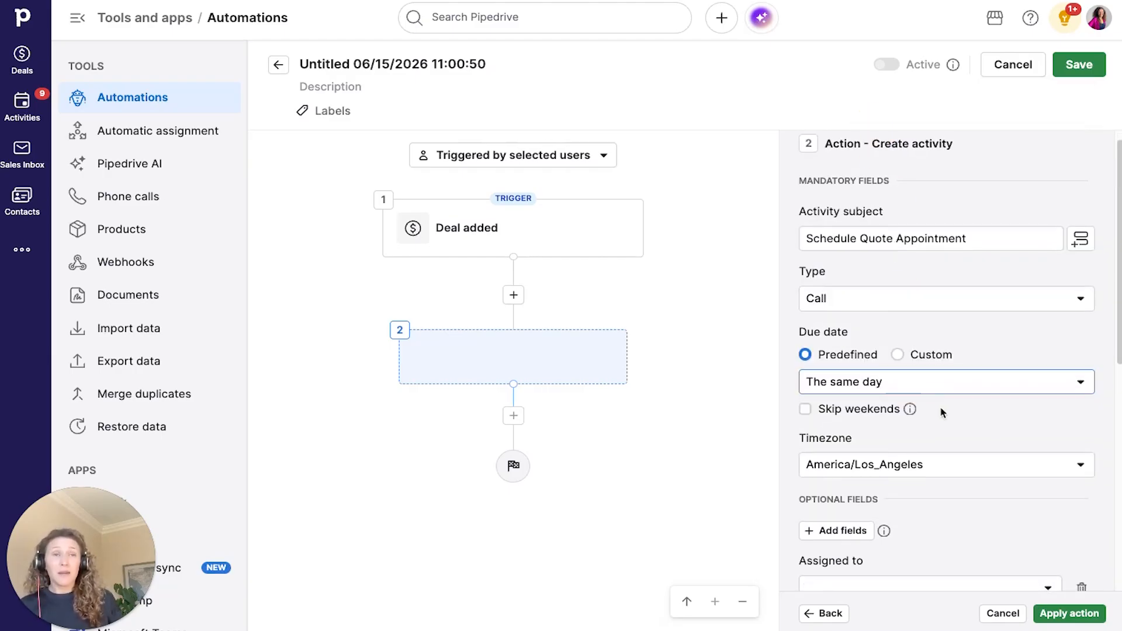
Assign the activity to the Deal owner and link it to the Deal from the Deal added trigger.
scroll(942, 412, down, 1)
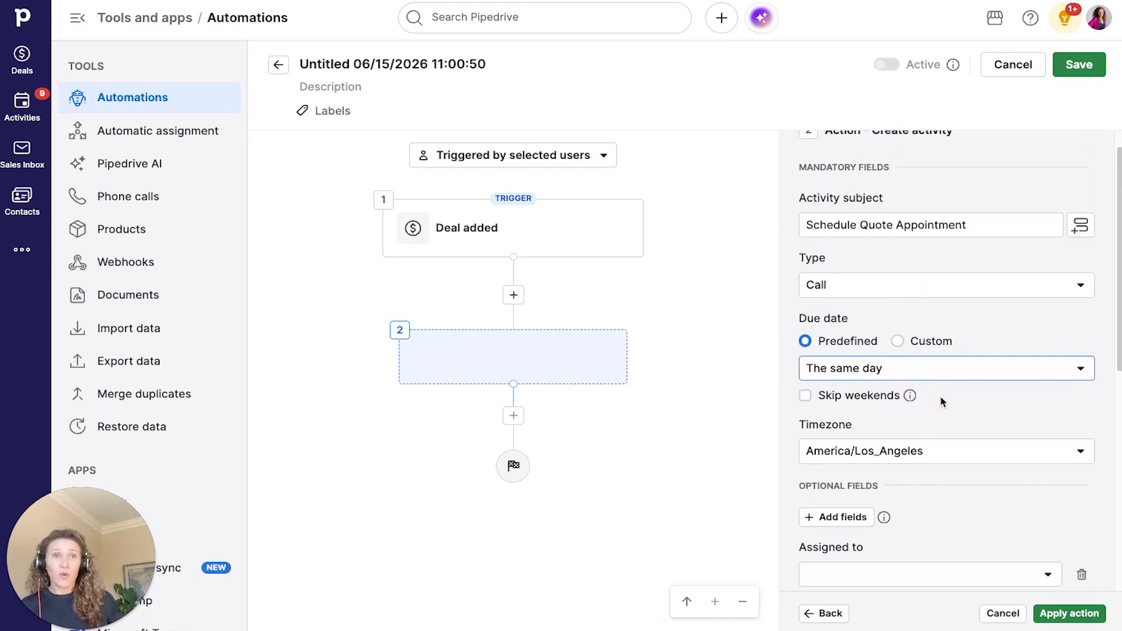
scroll(942, 402, down, 3)
scroll(842, 308, down, 1)
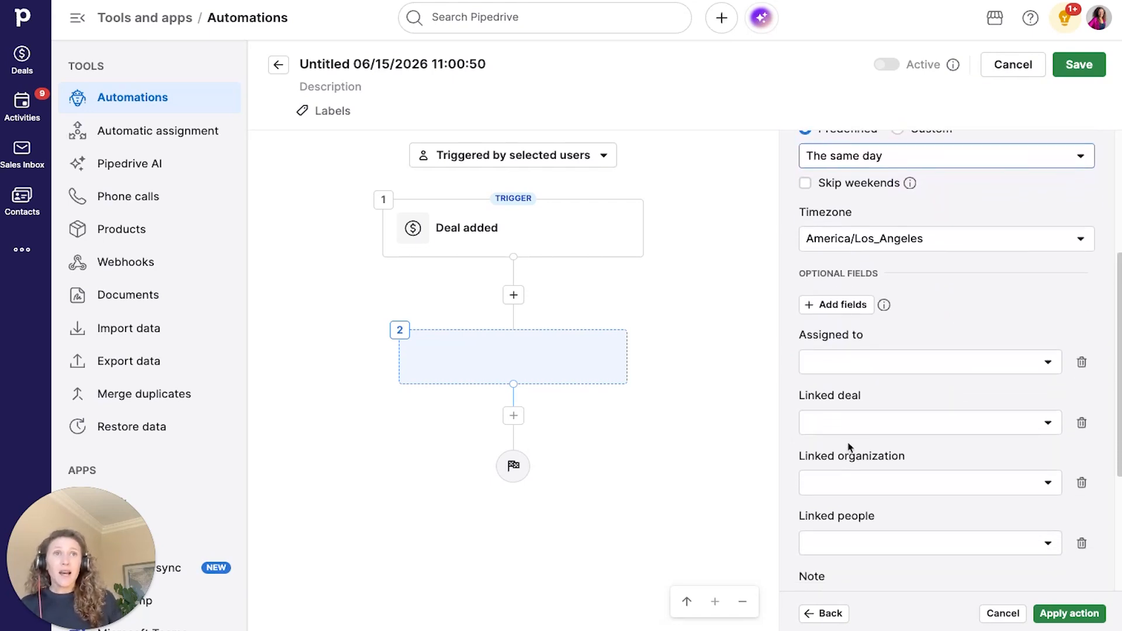
click(929, 368)
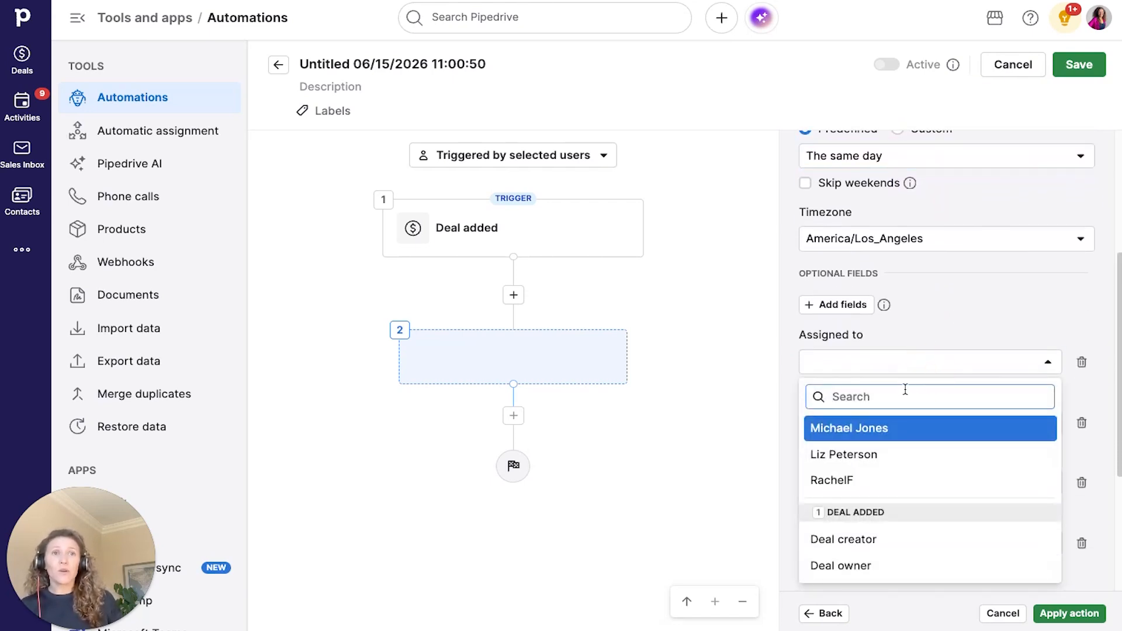
click(884, 564)
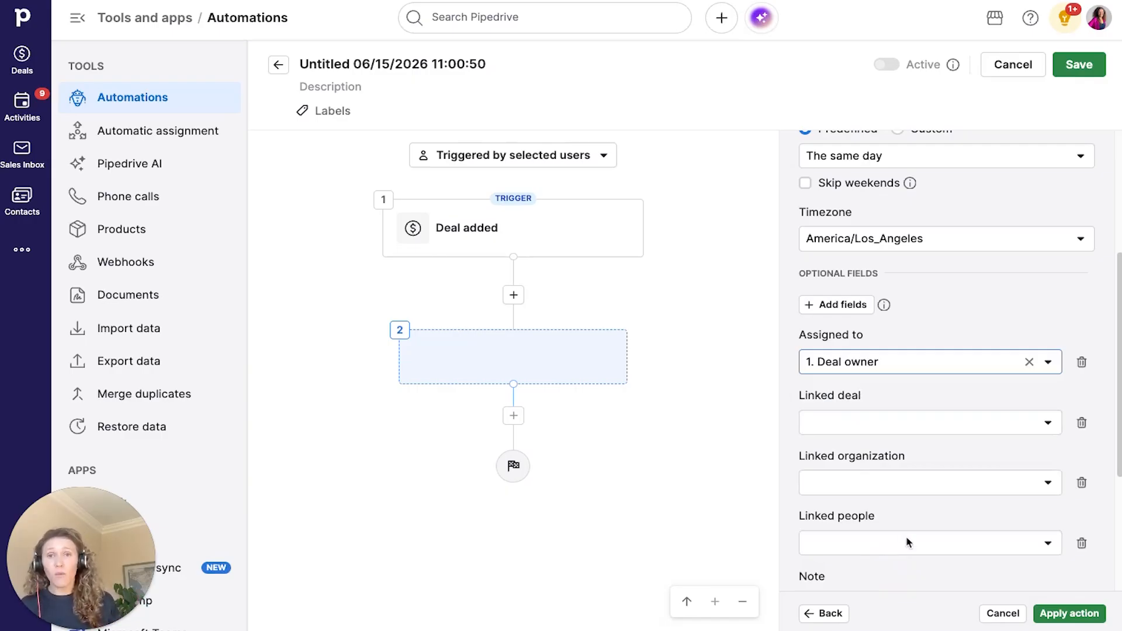
click(920, 421)
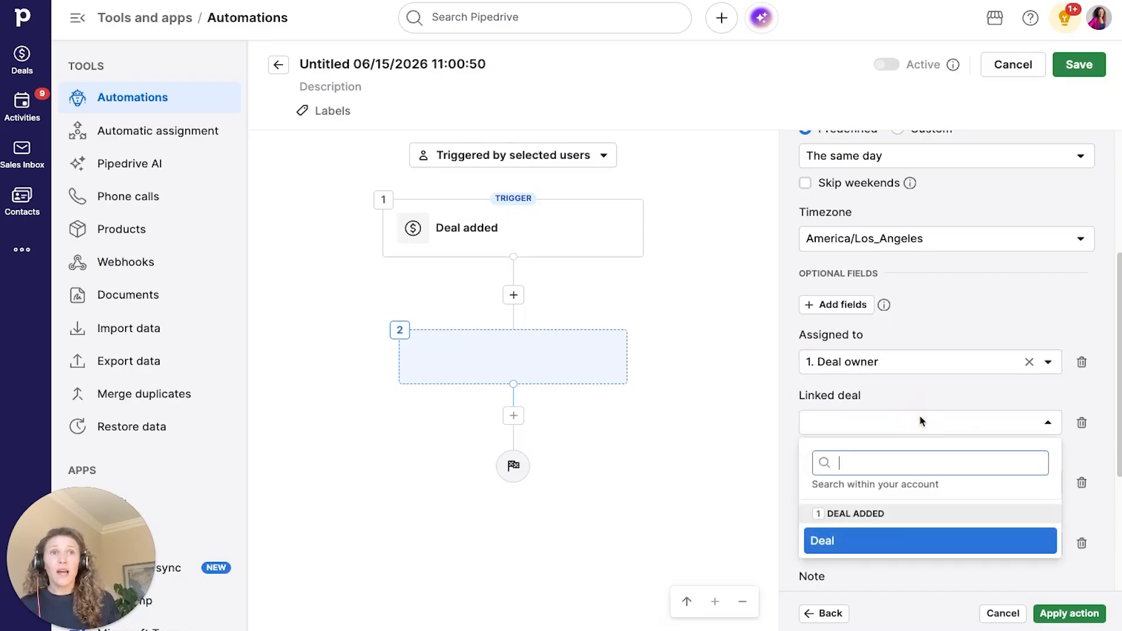
click(897, 534)
Link the activity to the Deal organization and the Deal contact person from the trigger.
click(881, 483)
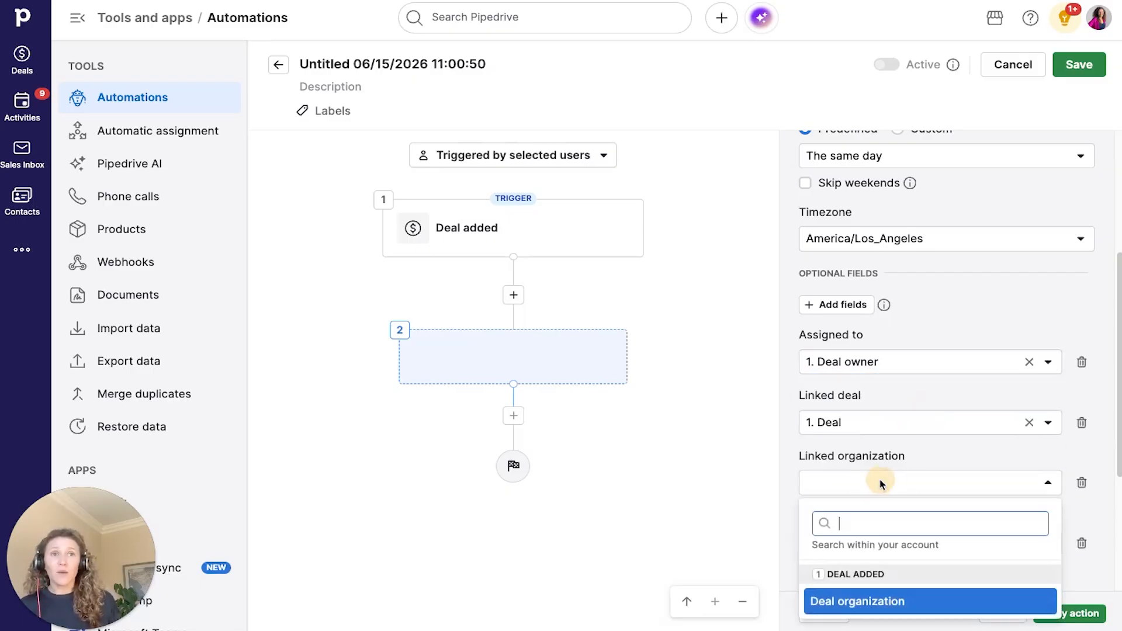
click(892, 602)
scroll(879, 543, down, 2)
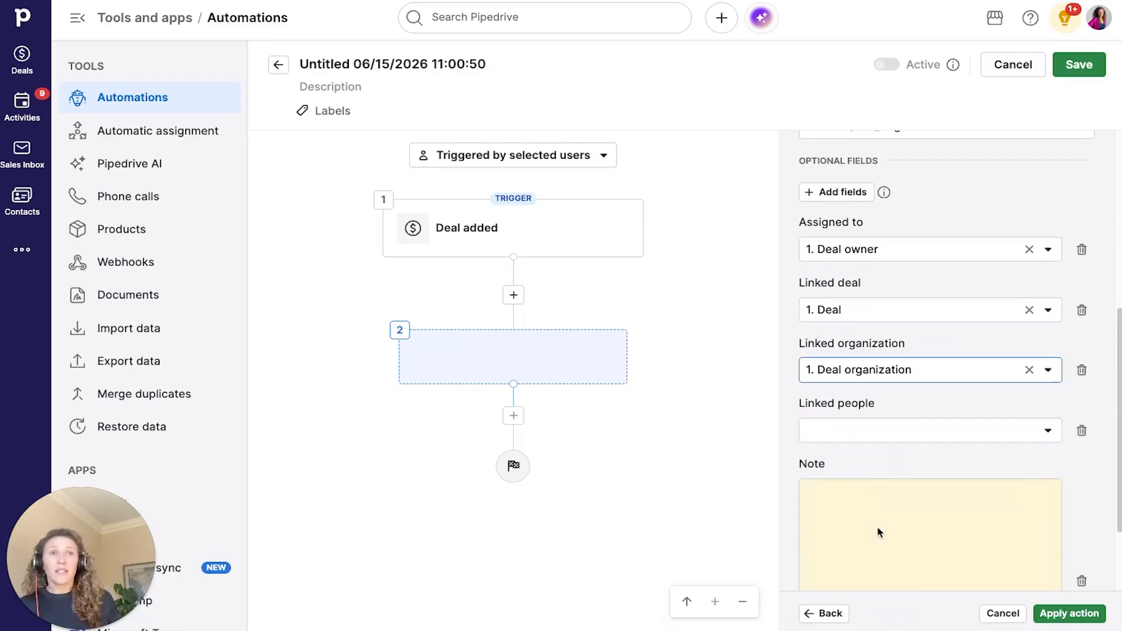
click(851, 427)
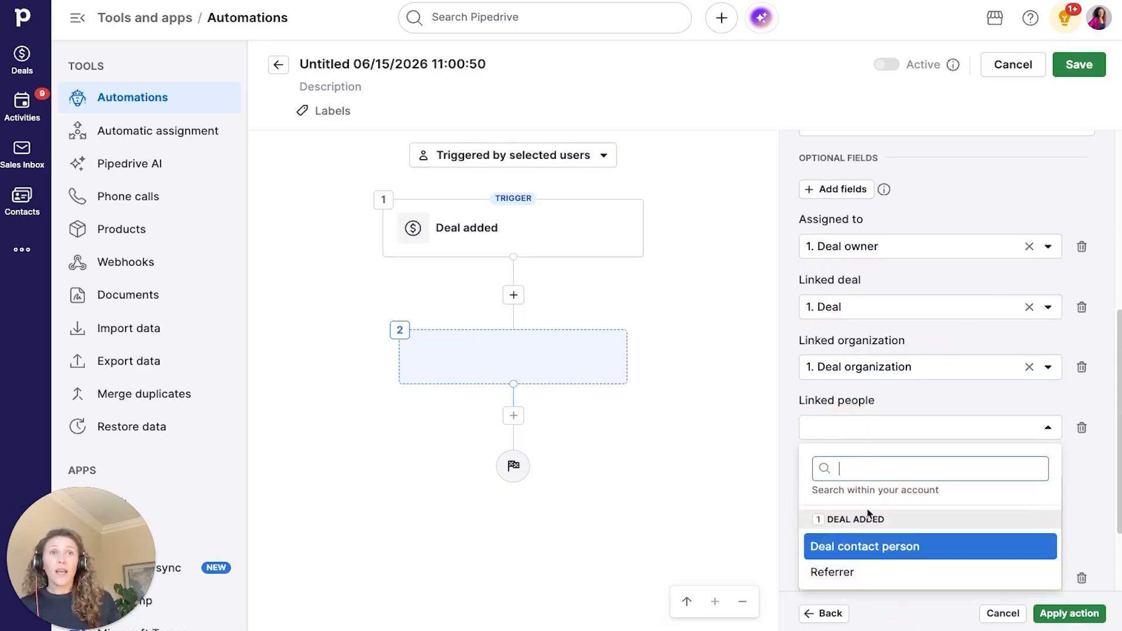
click(900, 549)
click(959, 408)
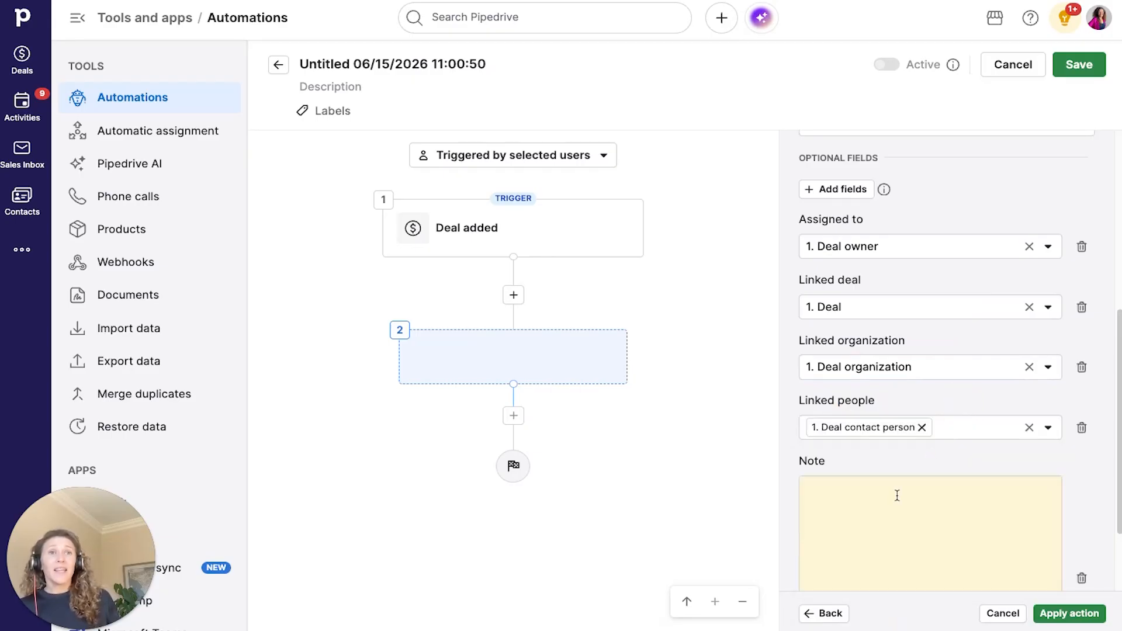
Fill the note with numbered instructions for the quote appointment call and a reminder to schedule a next activity, and apply the action.
click(897, 495)
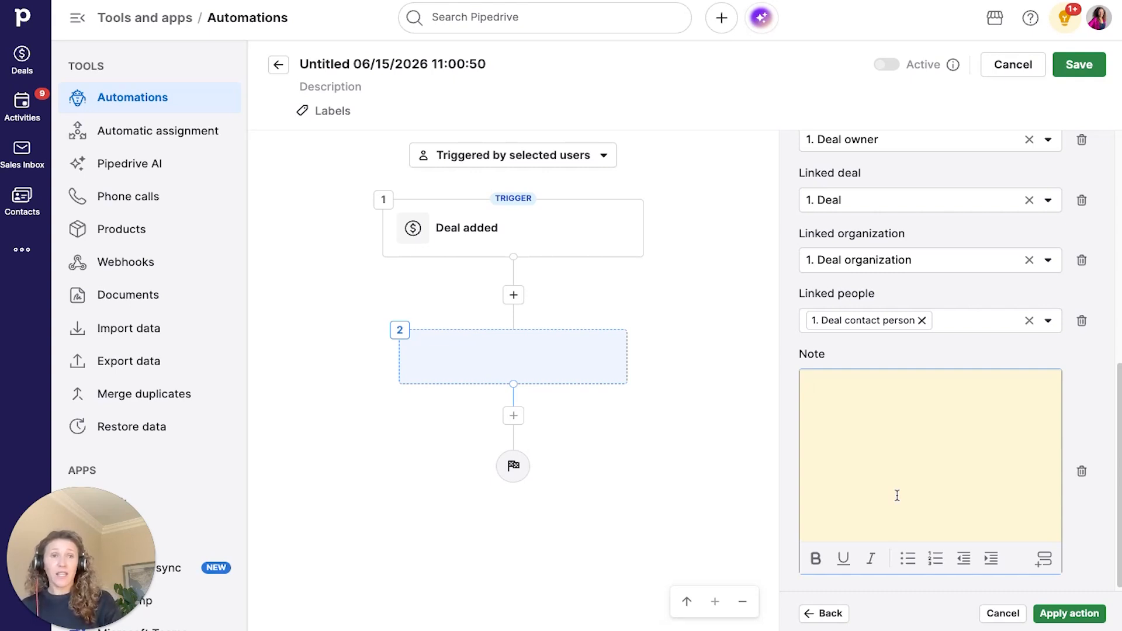
scroll(897, 491, up, 4)
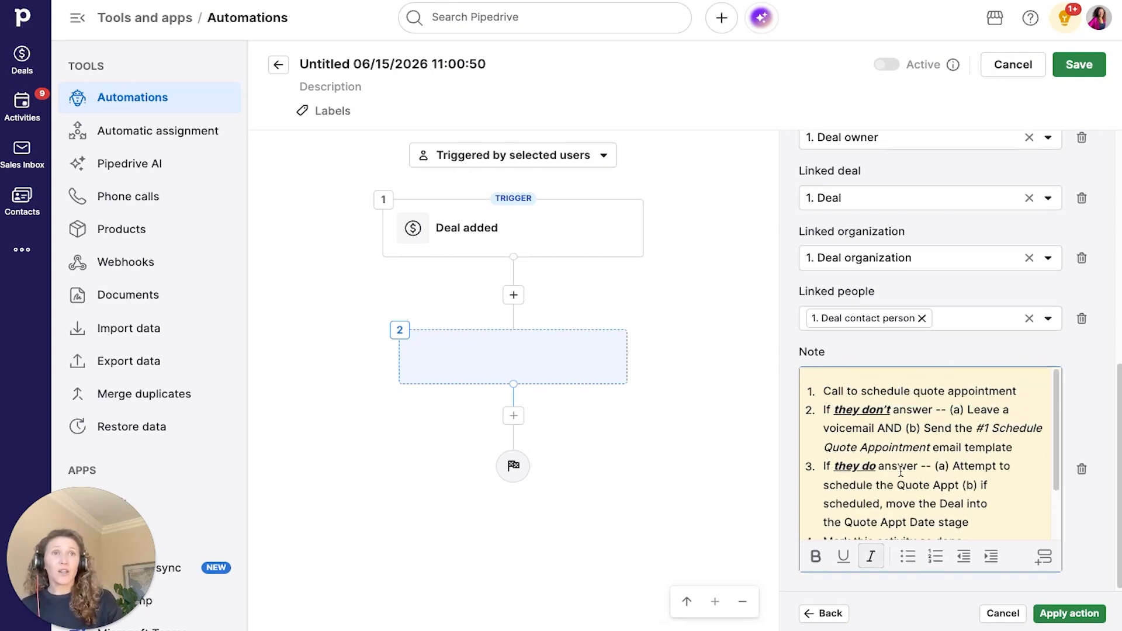
double_click(885, 401)
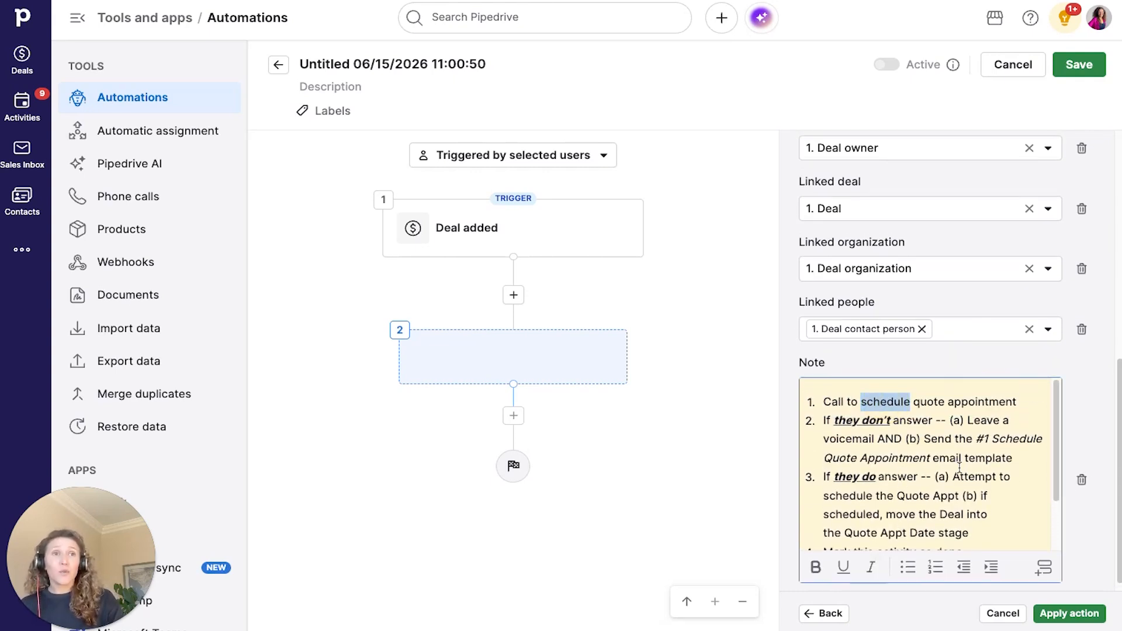
click(926, 437)
drag(985, 458, 810, 427)
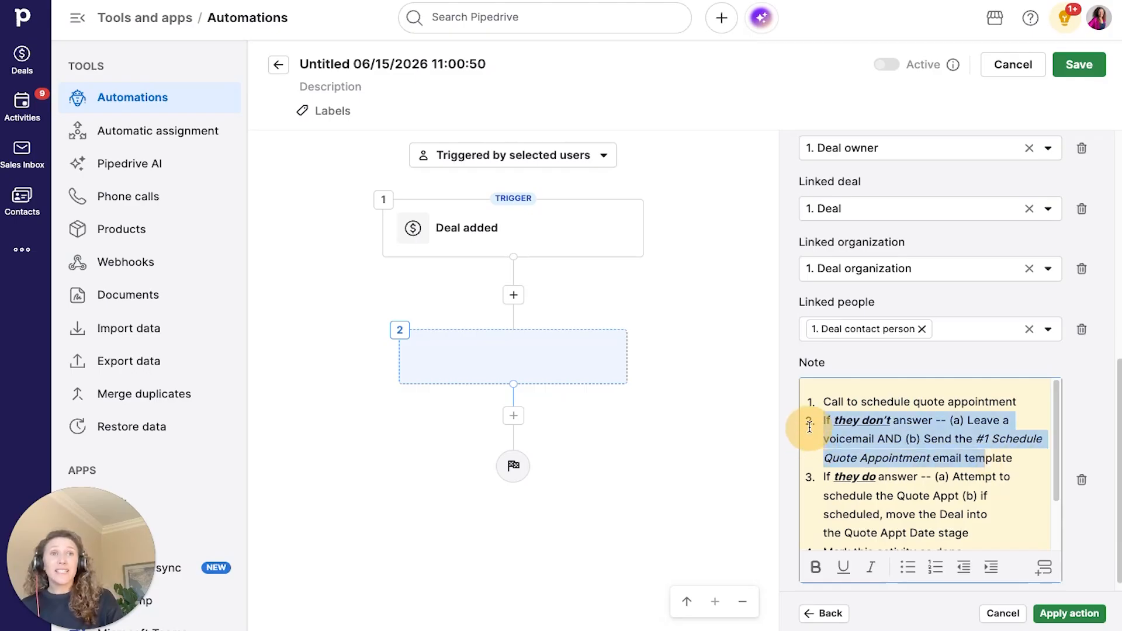
scroll(847, 424, down, 2)
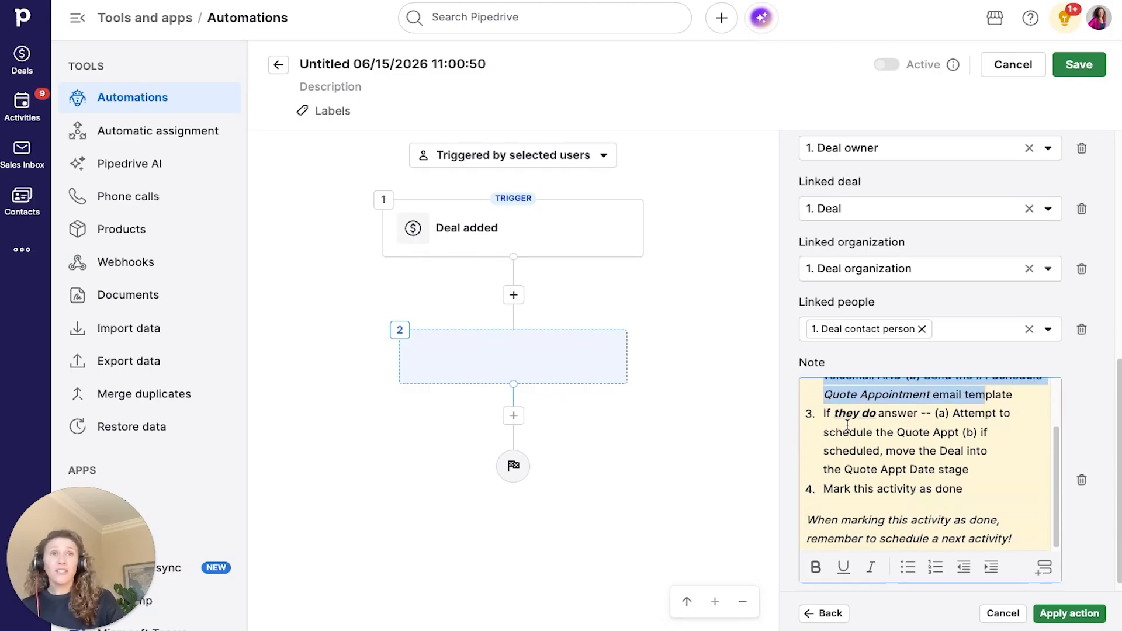
drag(825, 413, 995, 480)
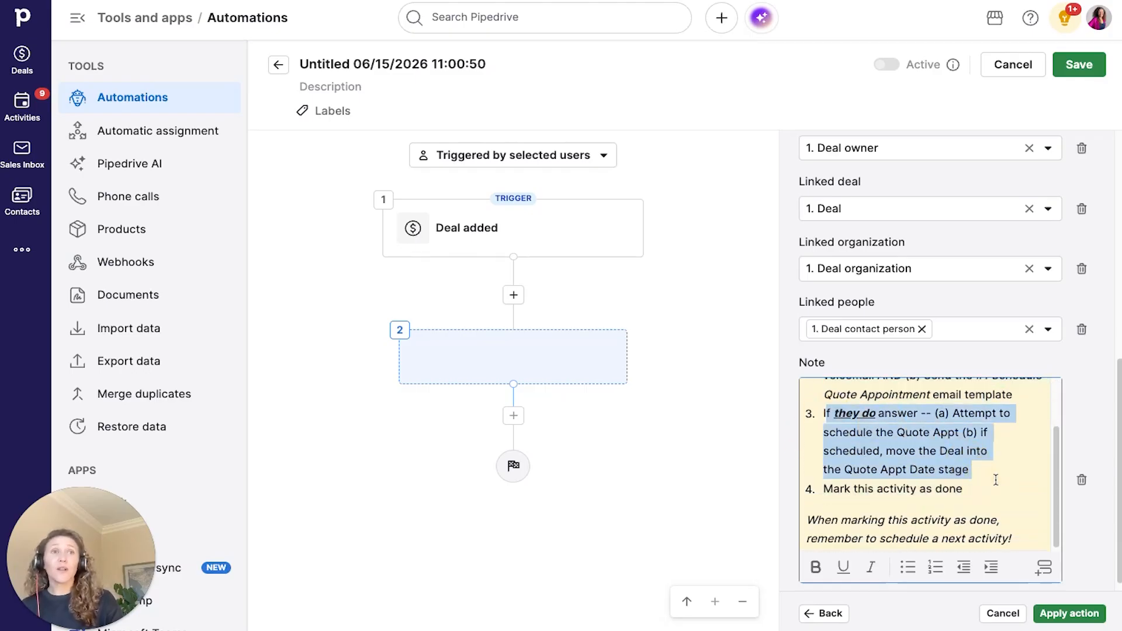
triple_click(952, 488)
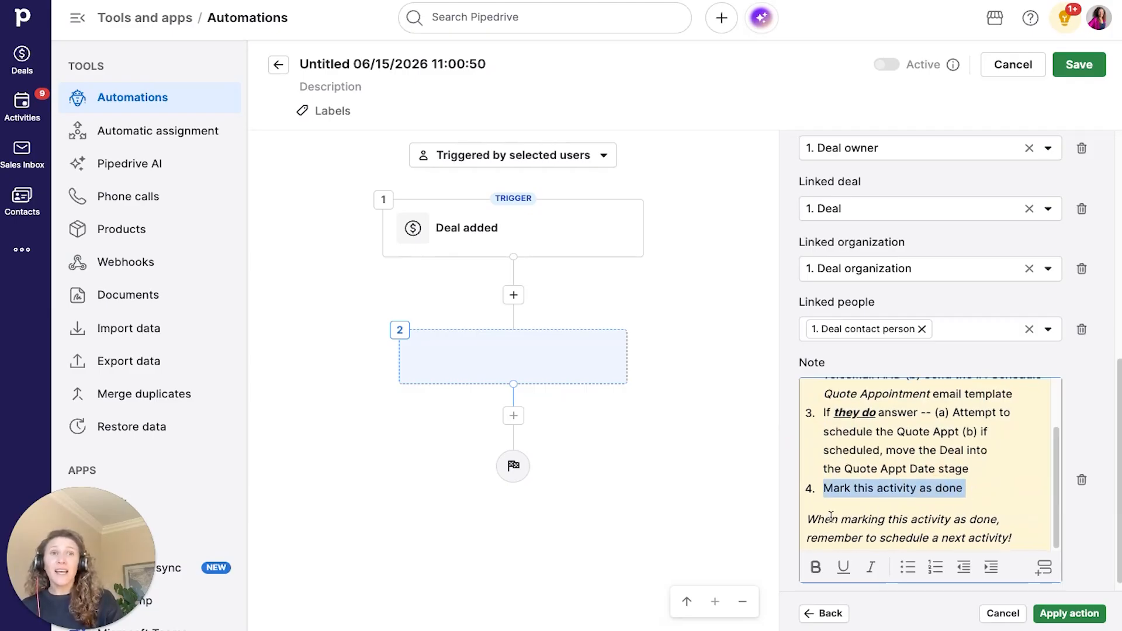
drag(824, 520, 1020, 537)
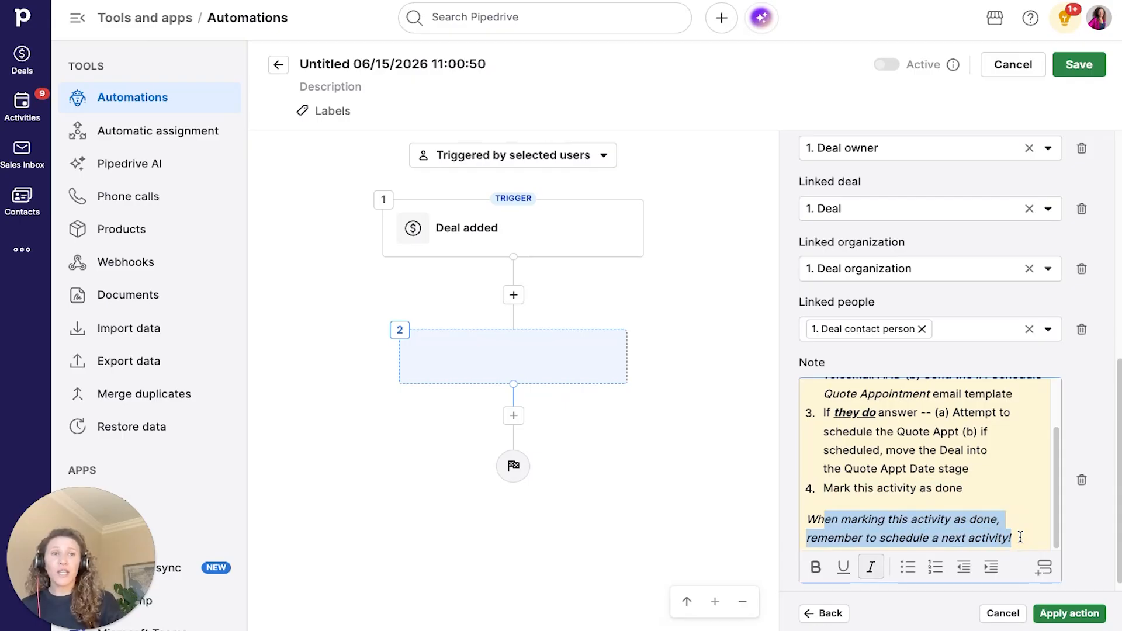
click(1069, 612)
scroll(482, 365, up, 8)
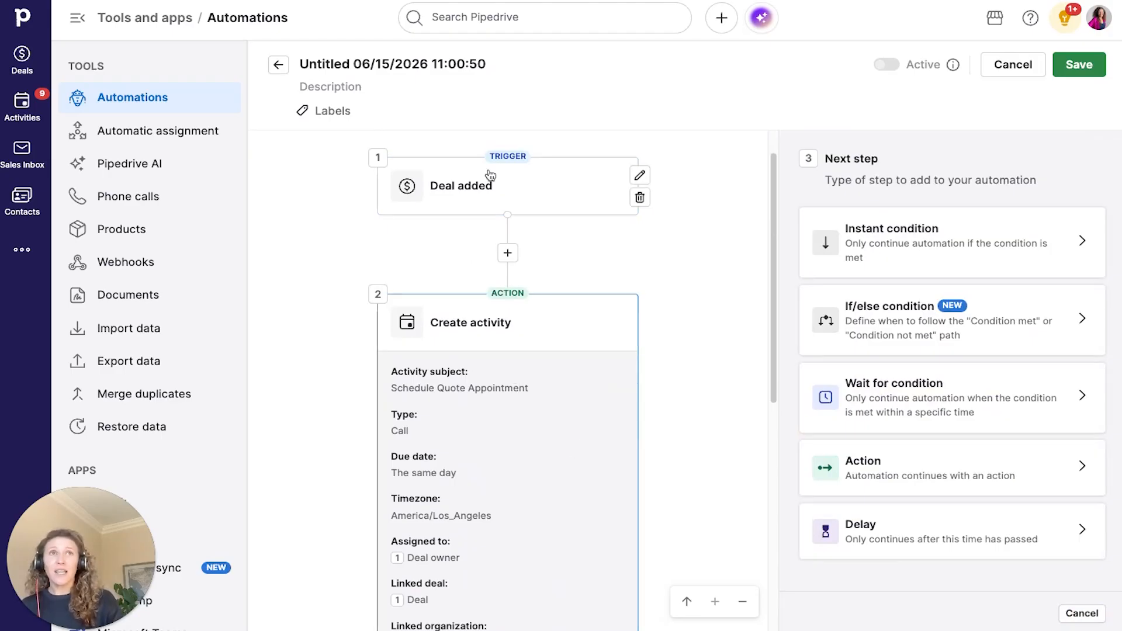
Rename the automation "1.1 - Deal Added → Create Activity" and save it.
click(430, 63)
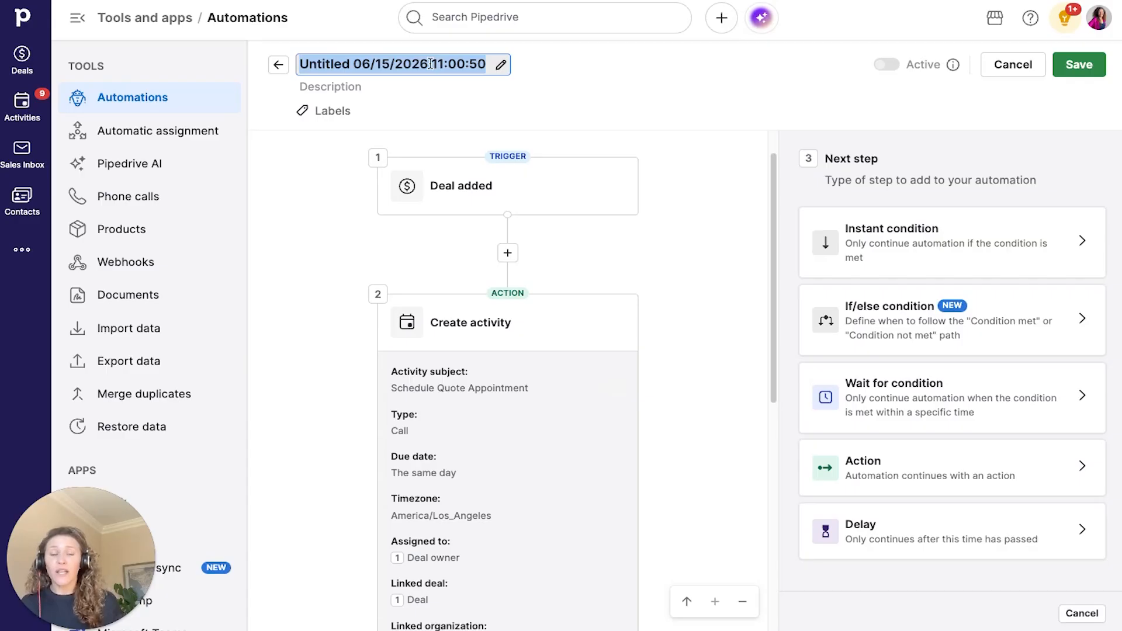
text(1.1 -)
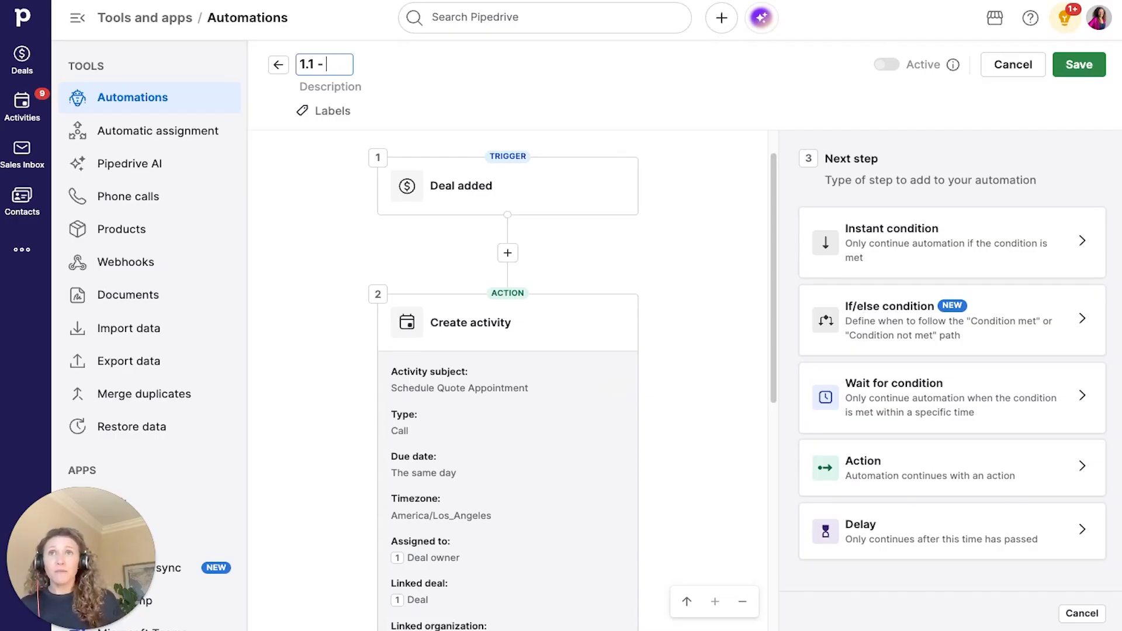
text(Deal Added -> Create Activity)
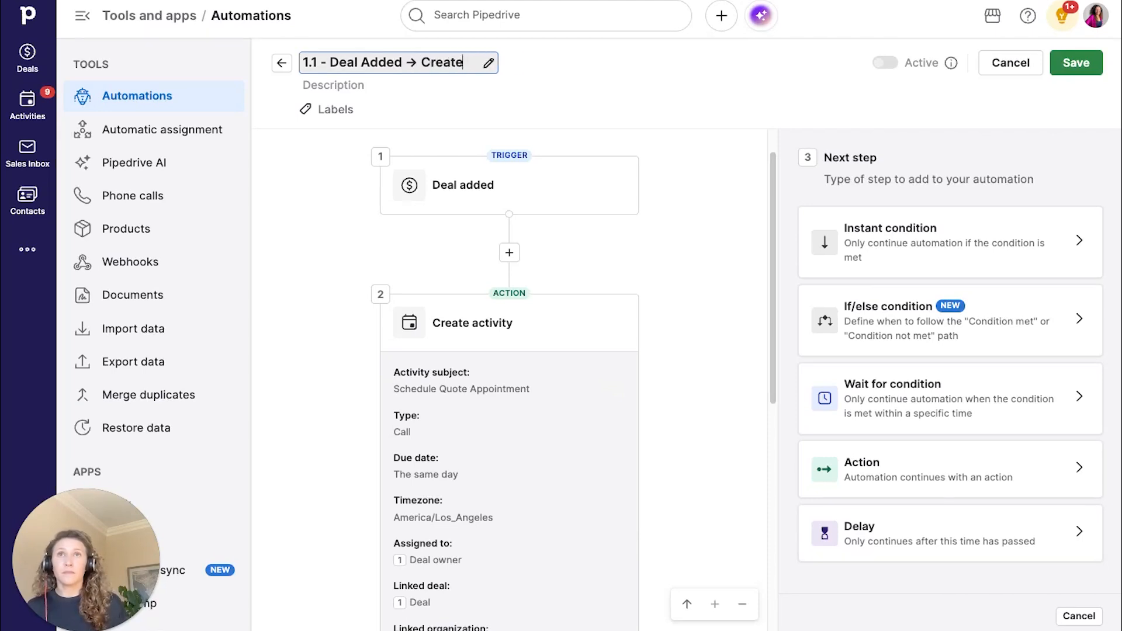
click(1058, 72)
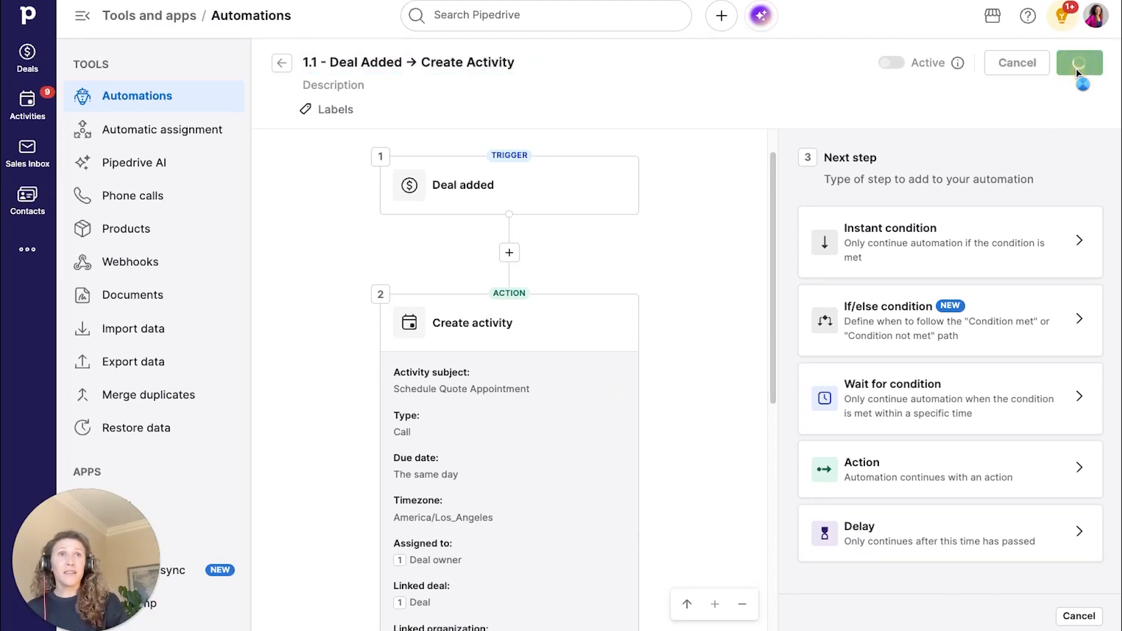
Set the automation to be triggered by any user, save the change and activate it for everyone.
click(768, 153)
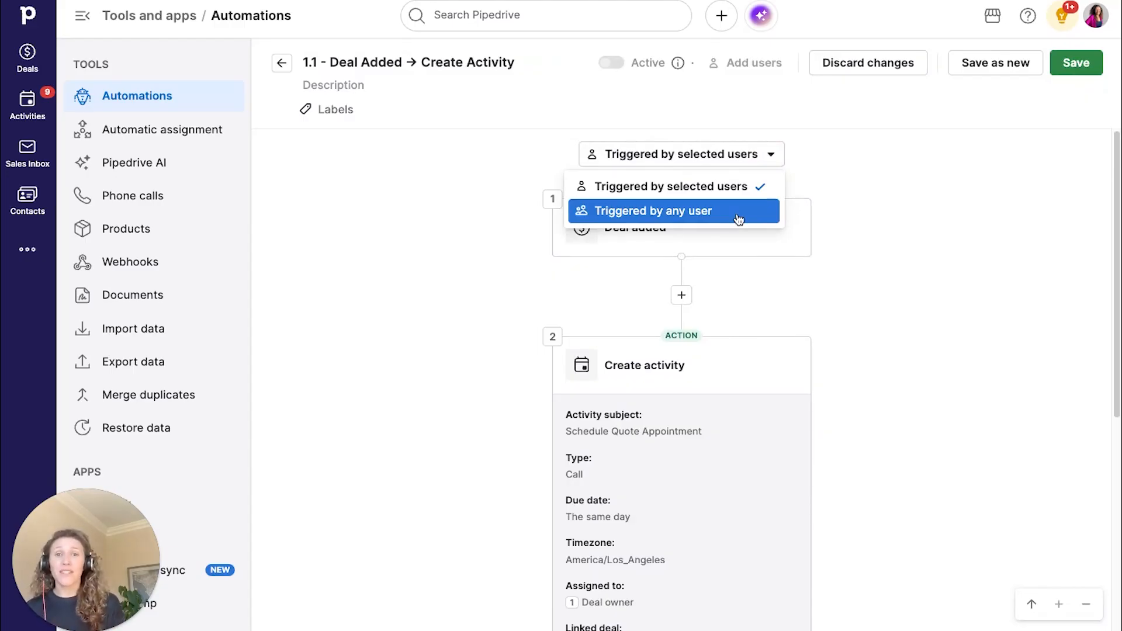
click(737, 219)
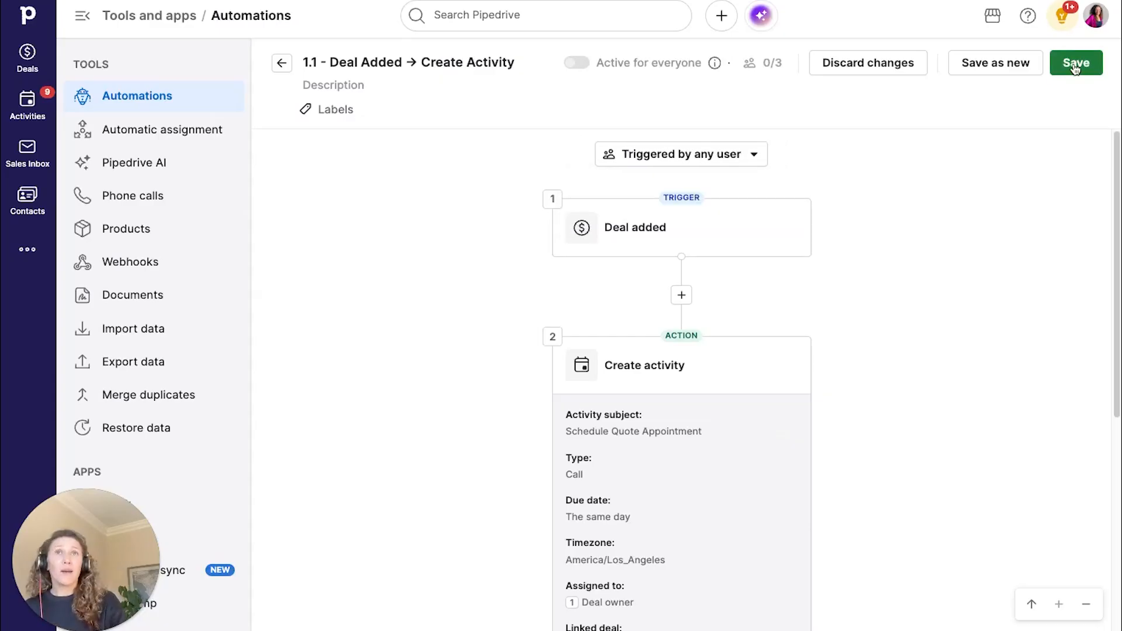
click(1075, 63)
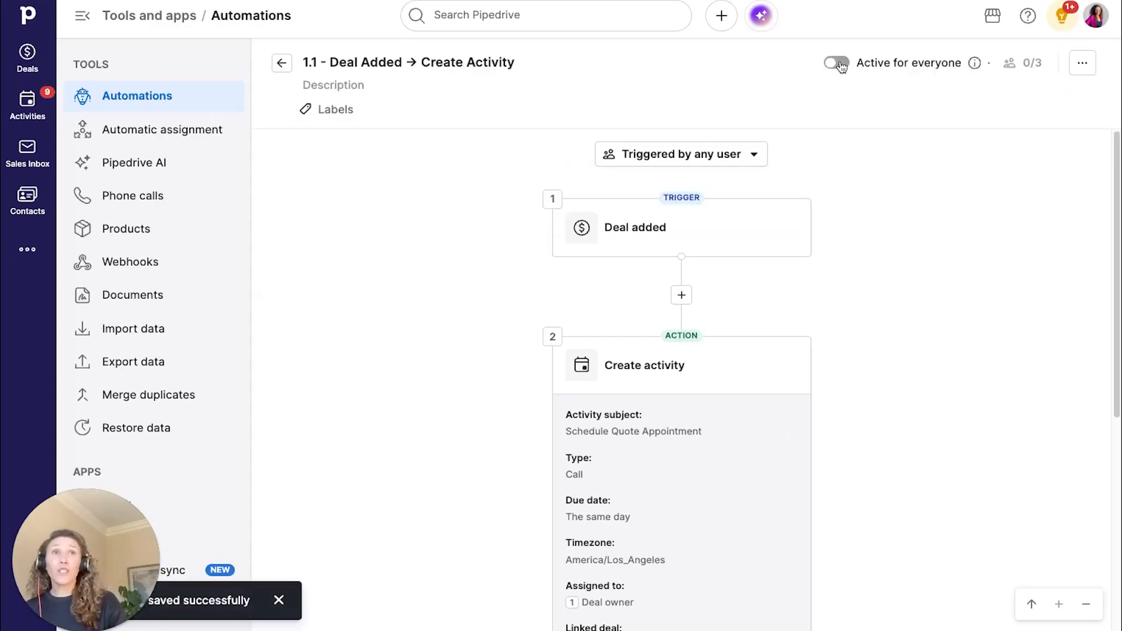
click(839, 64)
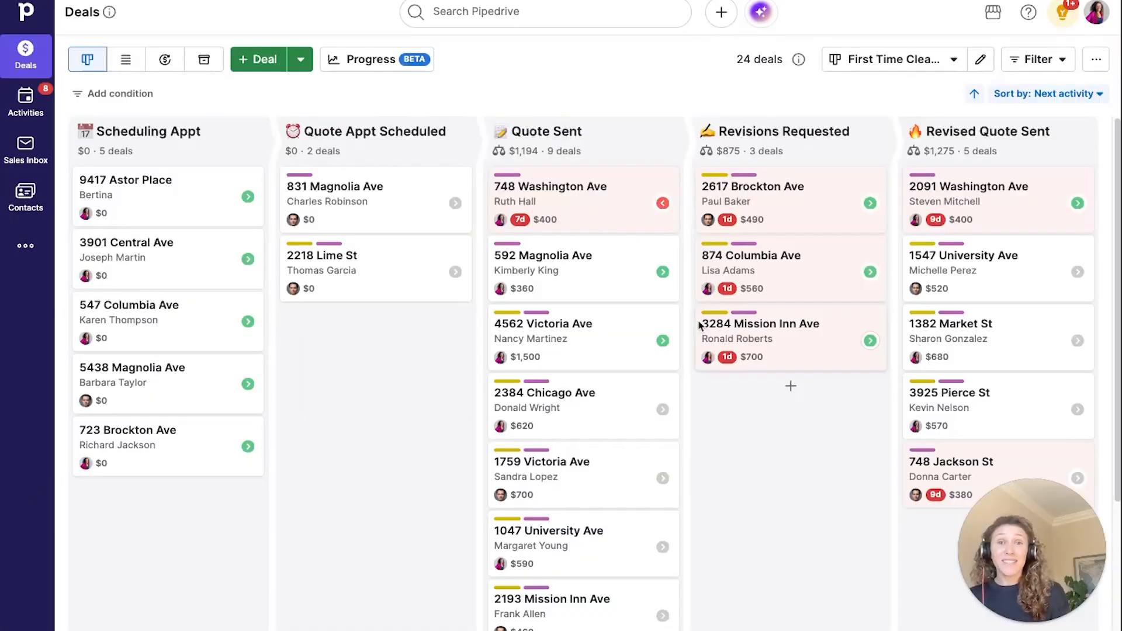
Start a new deal in the pipeline with an existing contact person and use the project's street address as its title.
click(279, 64)
text(Amy An)
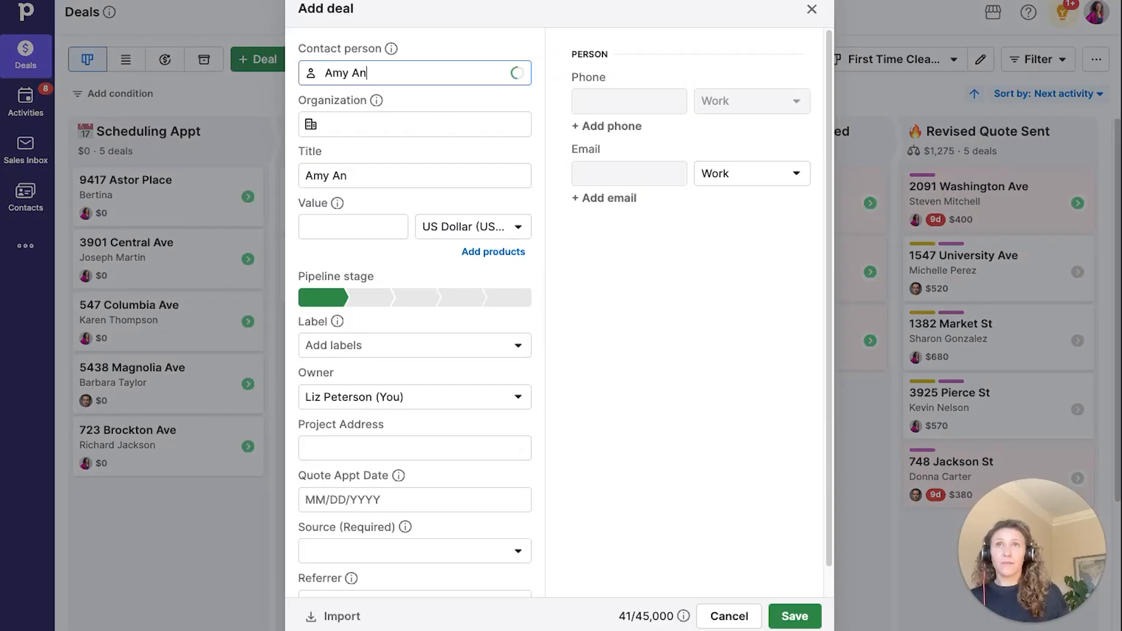
click(436, 108)
triple_click(413, 170)
key(super+v)
Enter the full project address, set the source to Inbound Call and save the deal.
scroll(409, 292, down, 2)
click(325, 419)
key(super+v)
click(362, 520)
click(351, 437)
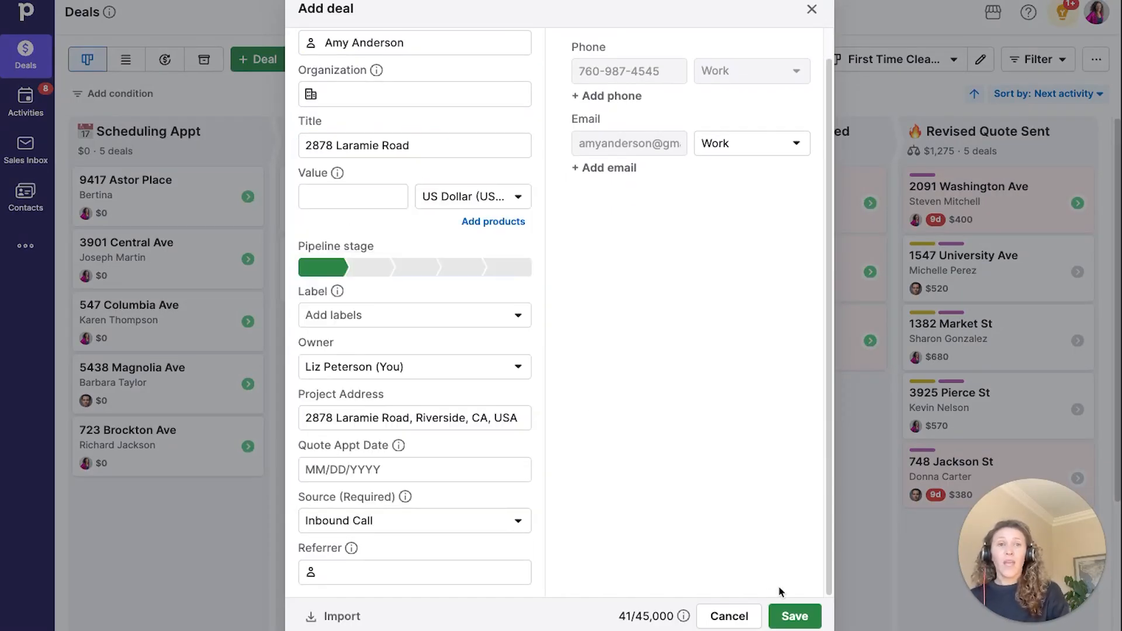
click(784, 616)
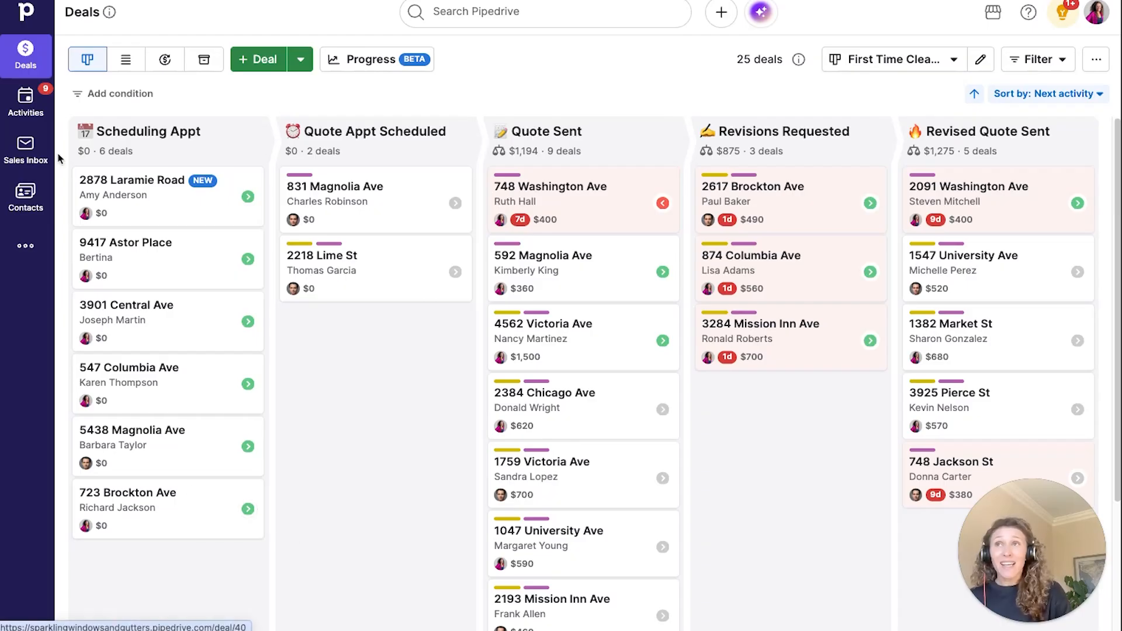
Show the activities due today and filter them to the signed-in user's own activities.
click(36, 114)
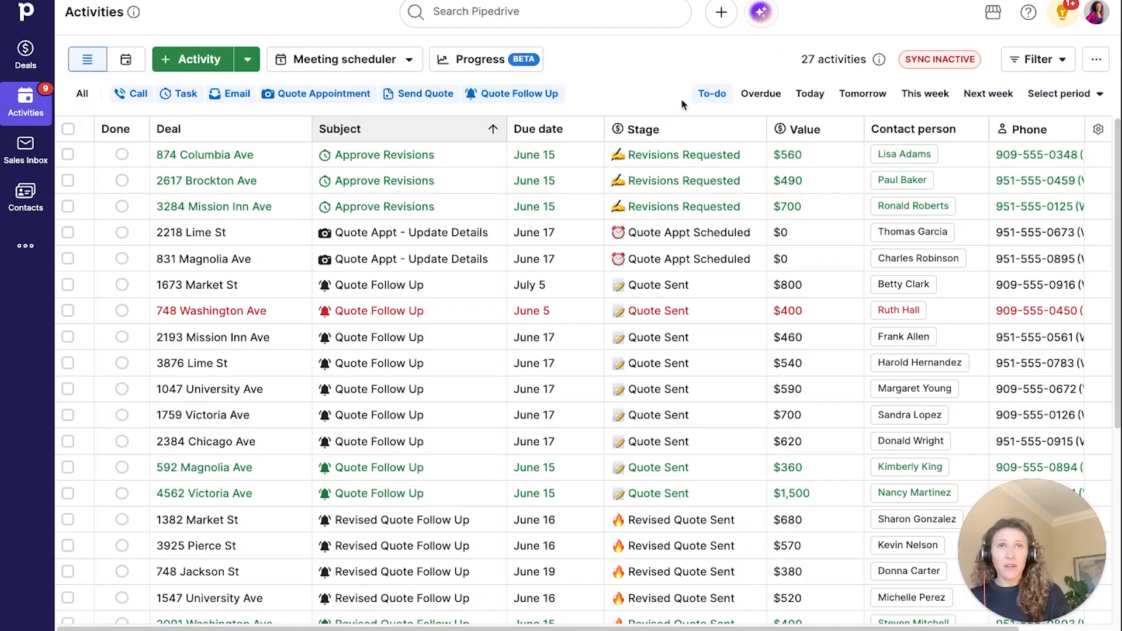
click(807, 97)
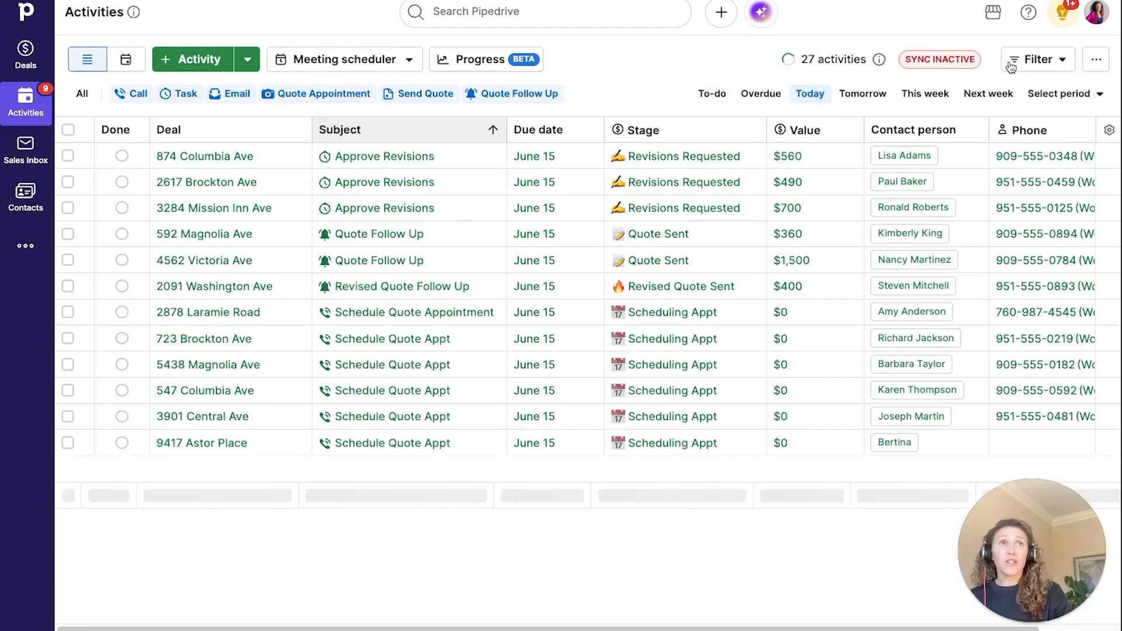
click(1035, 59)
click(899, 214)
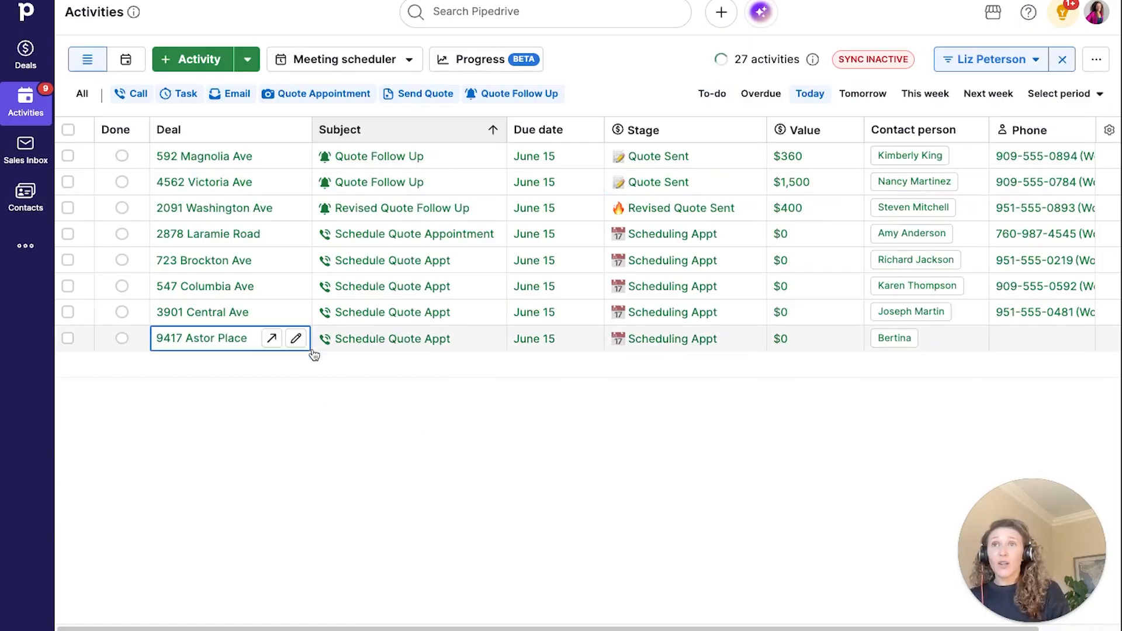
Open the newly added deal from its Schedule Quote Appointment activity and read the activity's full note with the call instructions.
mouse_move(222, 244)
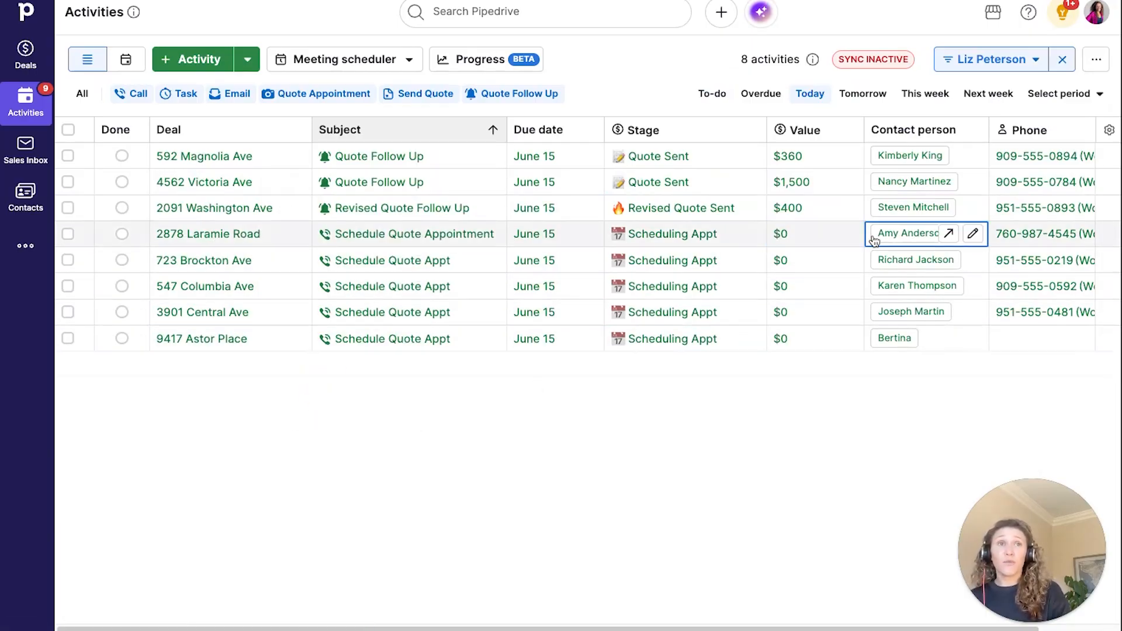
click(225, 239)
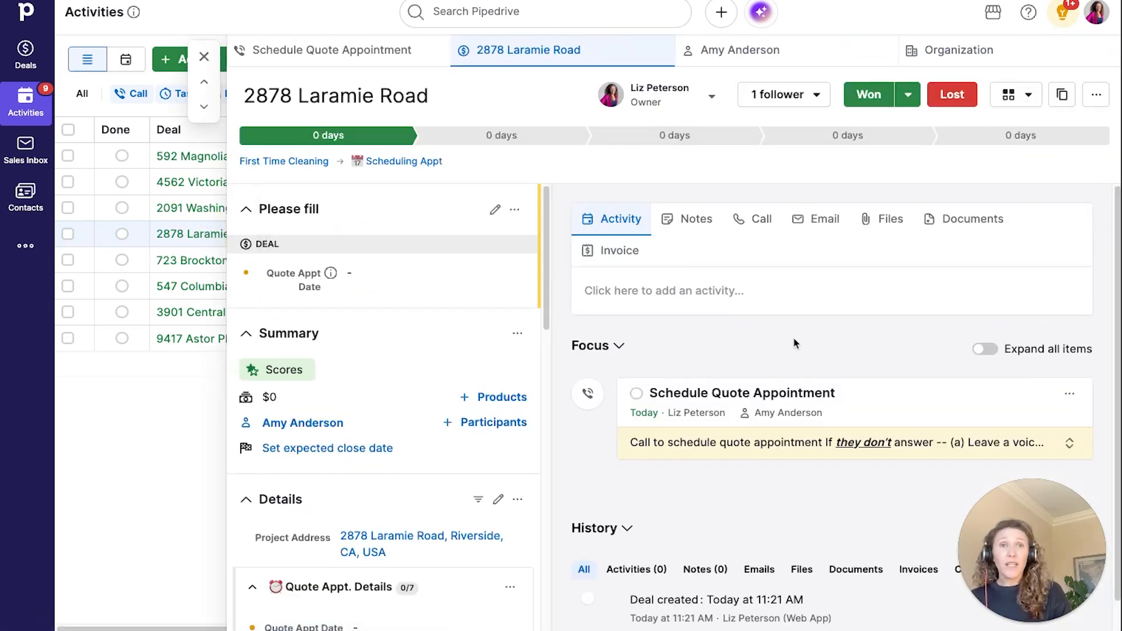
scroll(796, 345, down, 1)
click(761, 407)
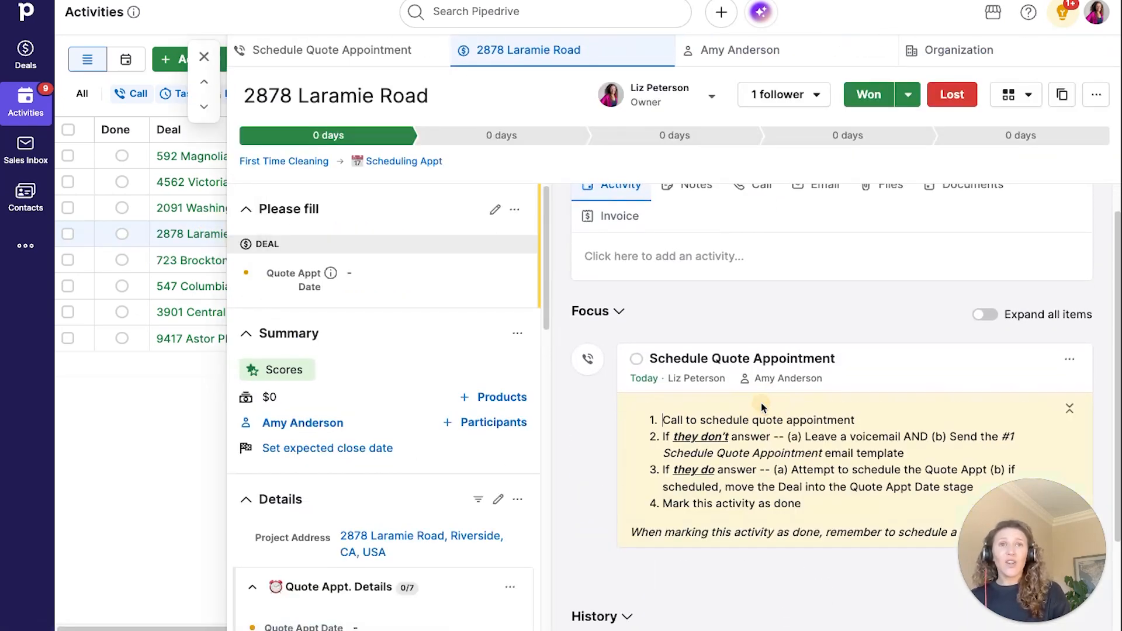
scroll(761, 408, down, 1)
drag(1013, 526, 70, 487)
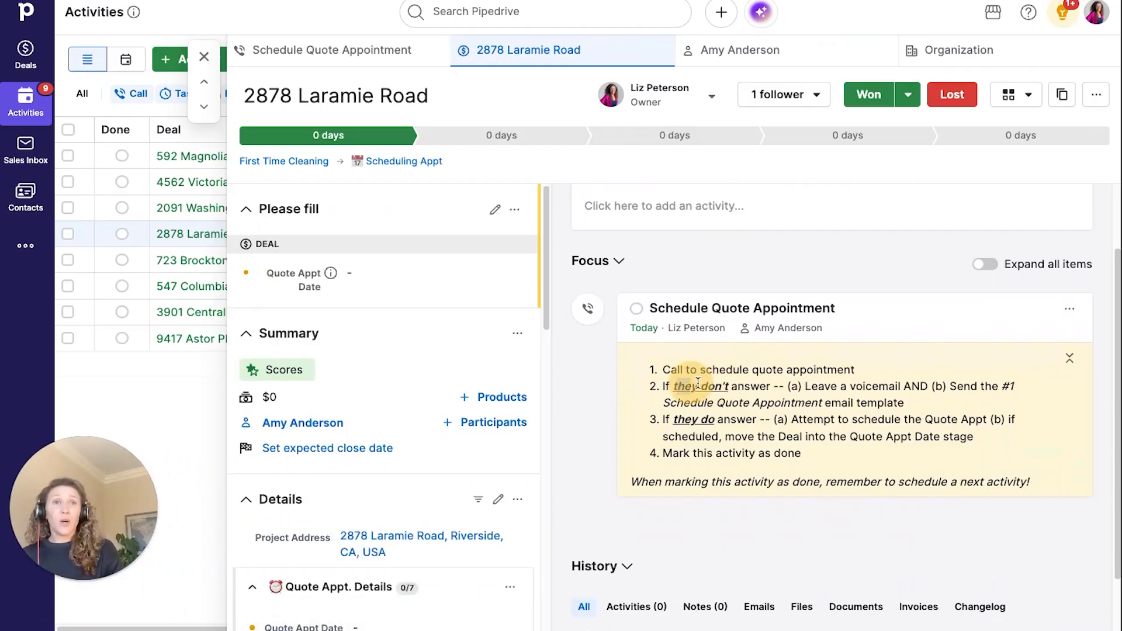
drag(673, 387, 946, 406)
drag(708, 420, 860, 440)
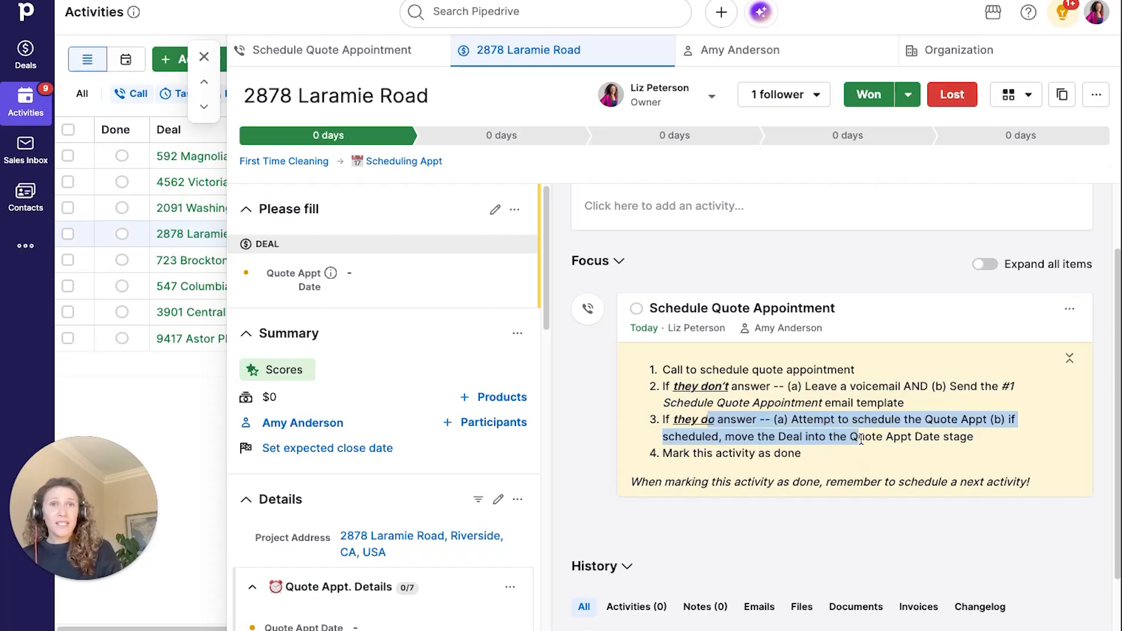
triple_click(757, 481)
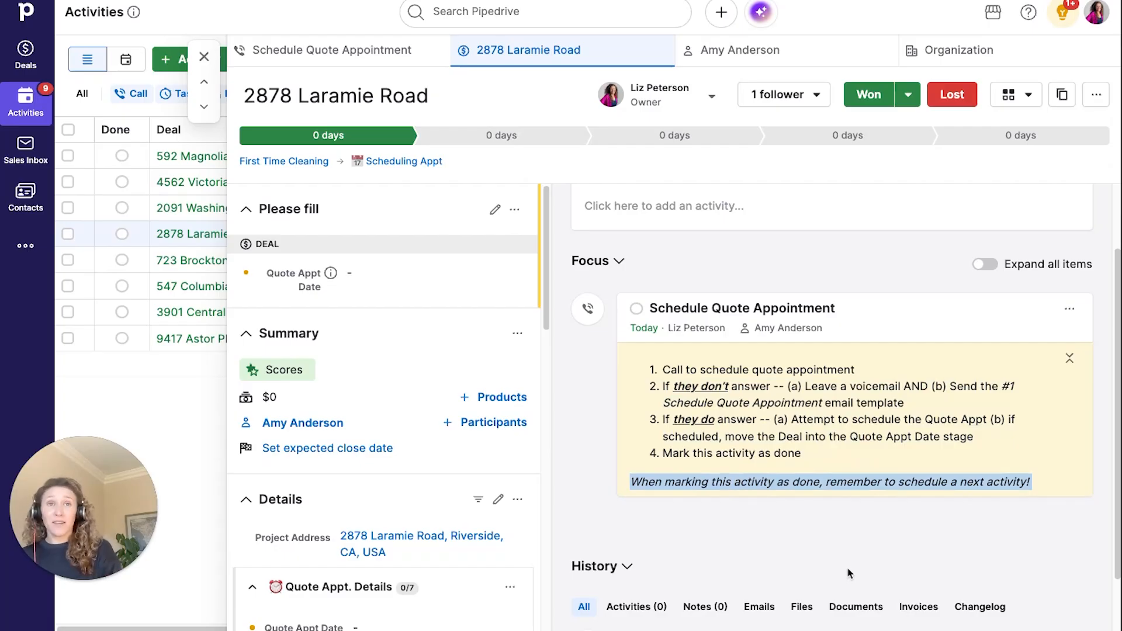
Start an email to the contact person from the deal and dismiss the Team Inbox announcement.
scroll(820, 303, up, 2)
click(819, 220)
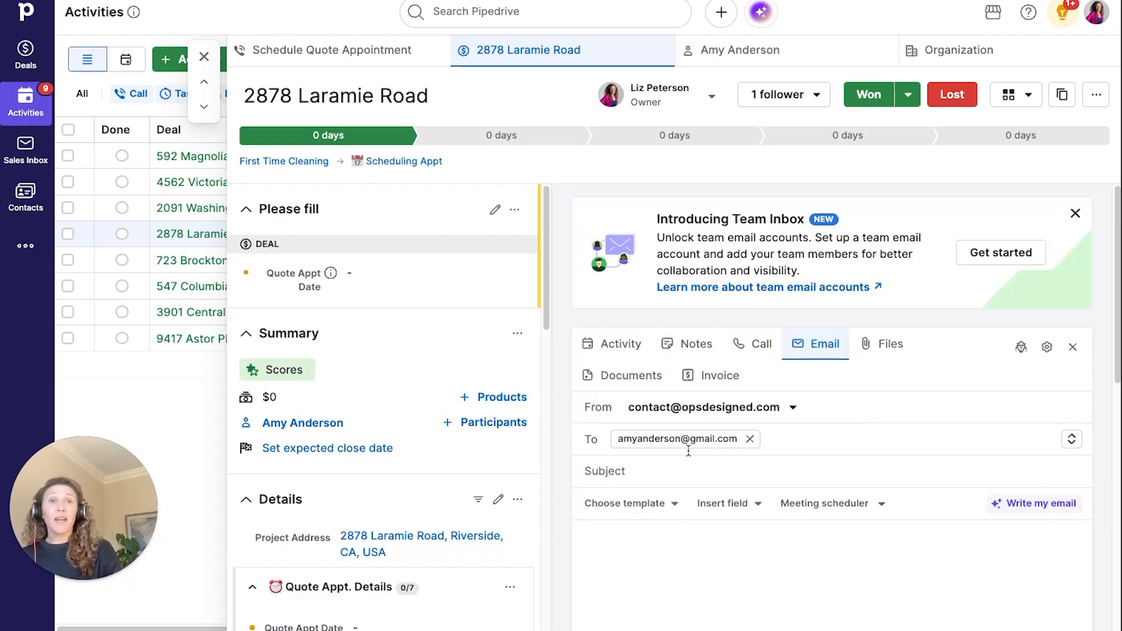
click(1075, 214)
click(1074, 221)
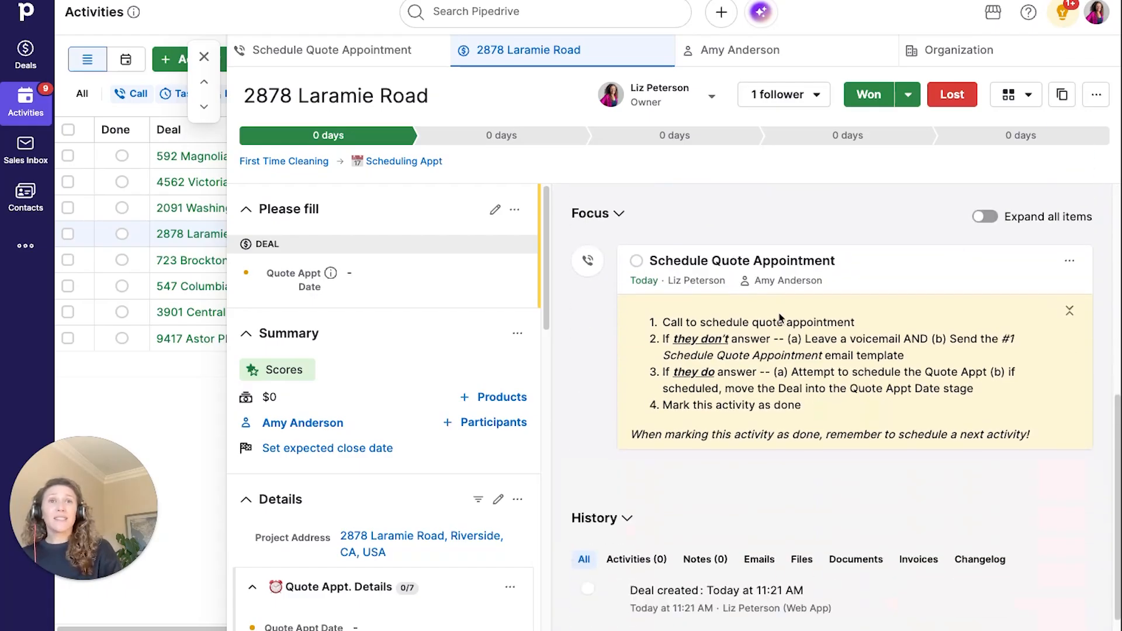
Mark the Schedule Quote Appointment activity as done and save a follow-up Call activity dated Jun 16, 2026.
click(636, 260)
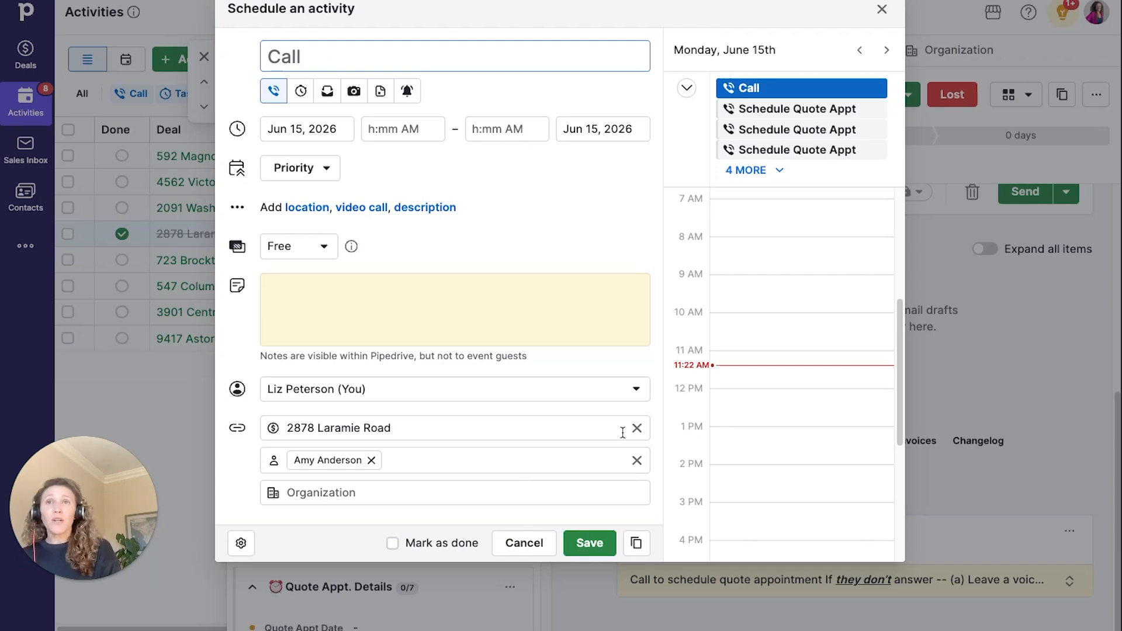
mouse_move(622, 432)
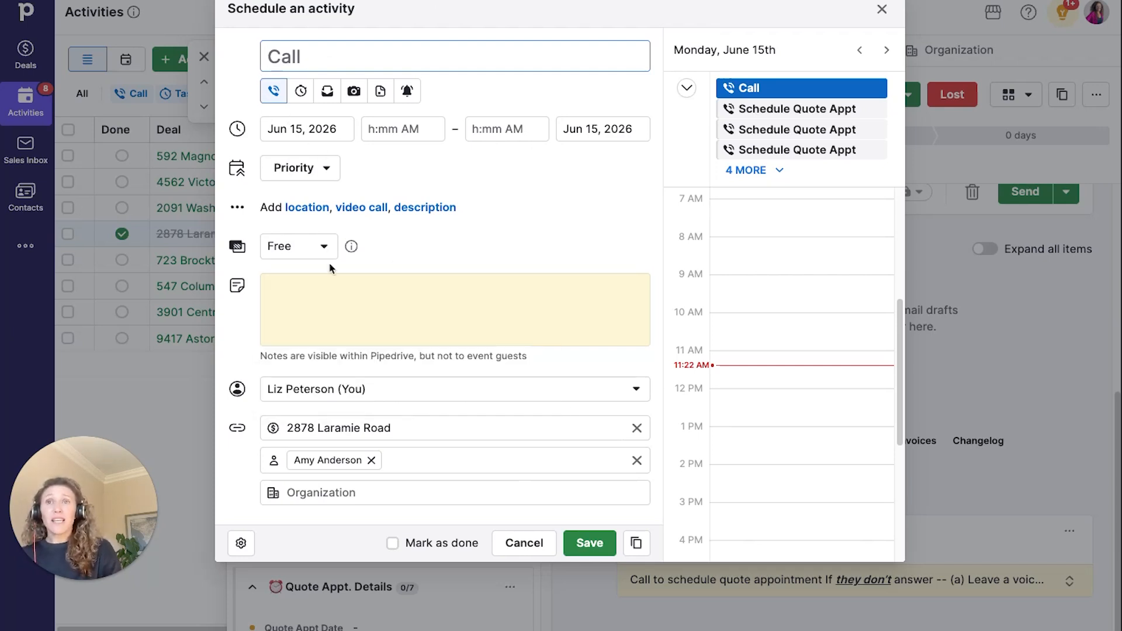
click(318, 130)
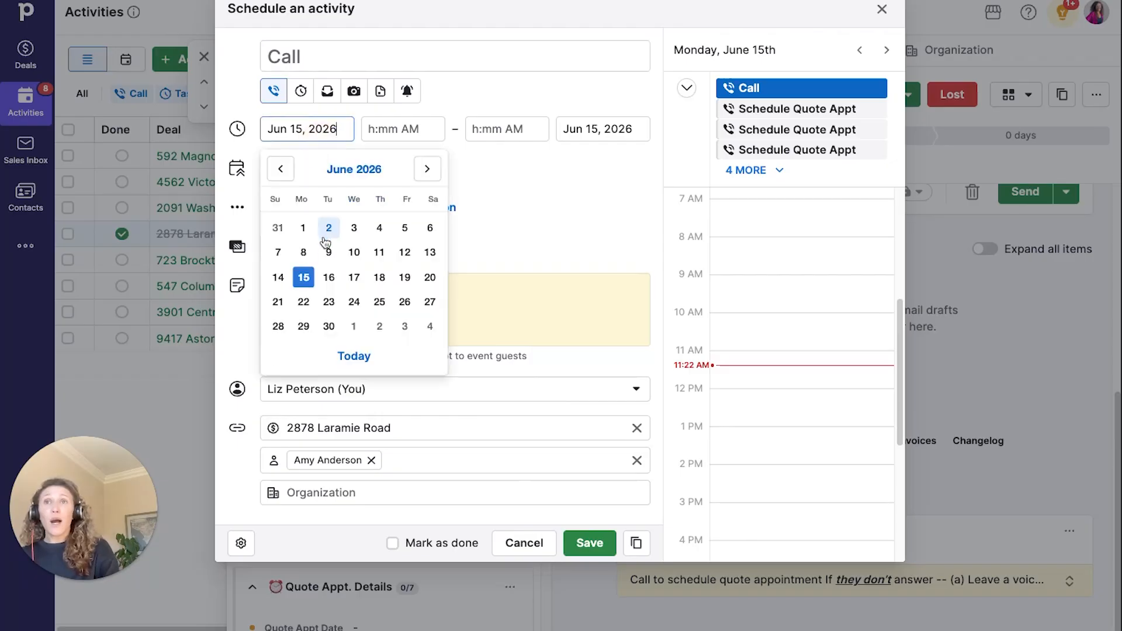
click(329, 277)
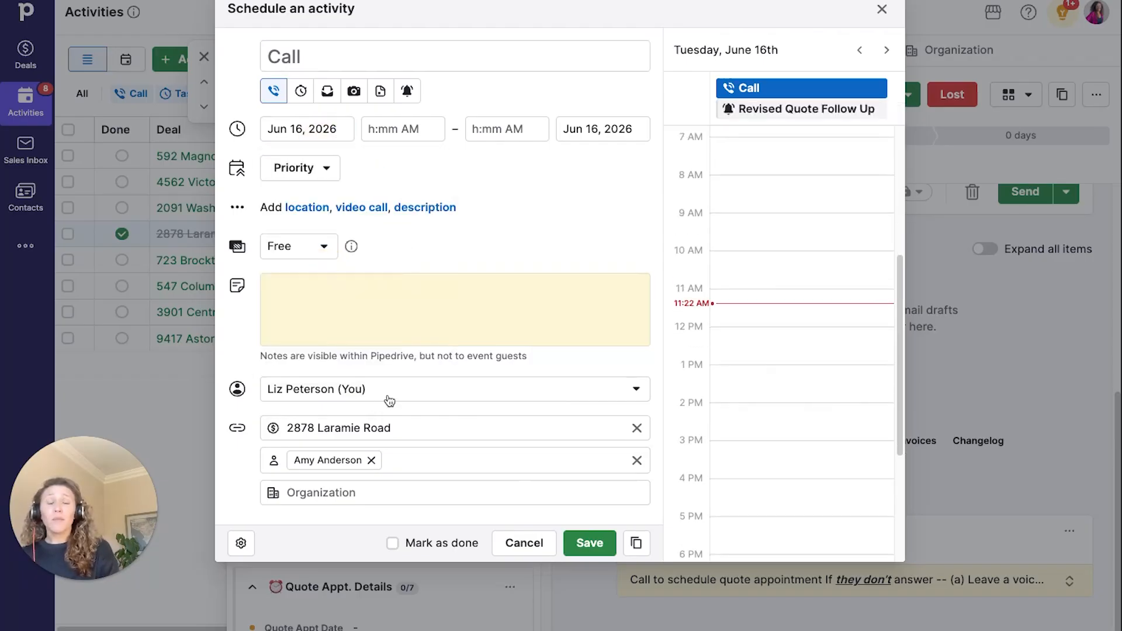
click(589, 543)
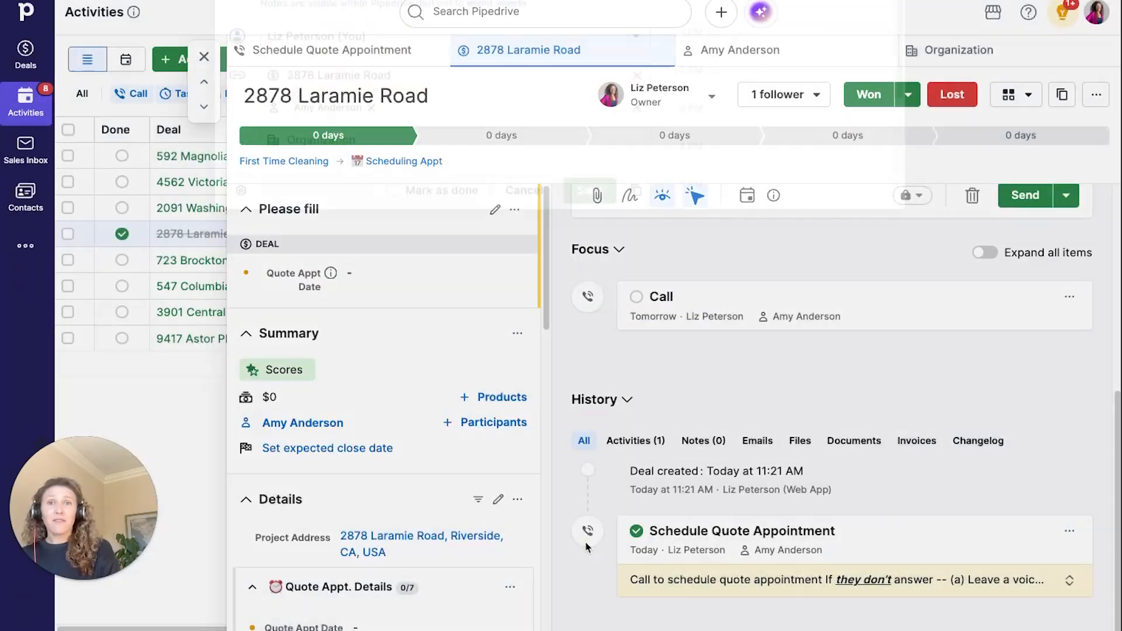
Close the deal, check the follow-up call among the to-do activities and return to the deals pipeline.
click(204, 56)
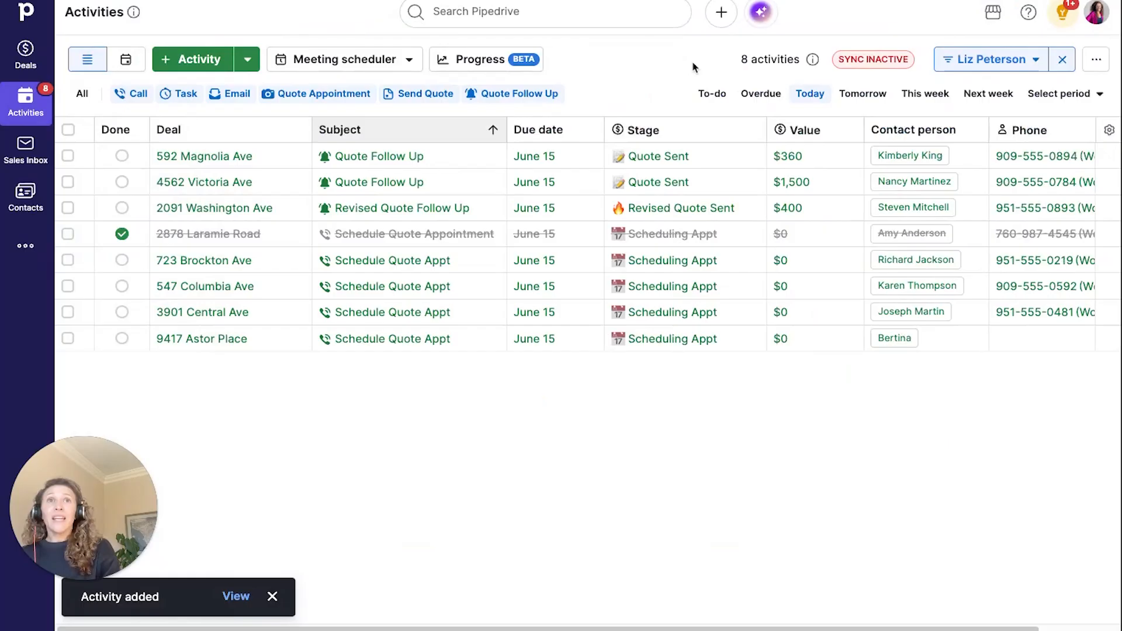
click(720, 97)
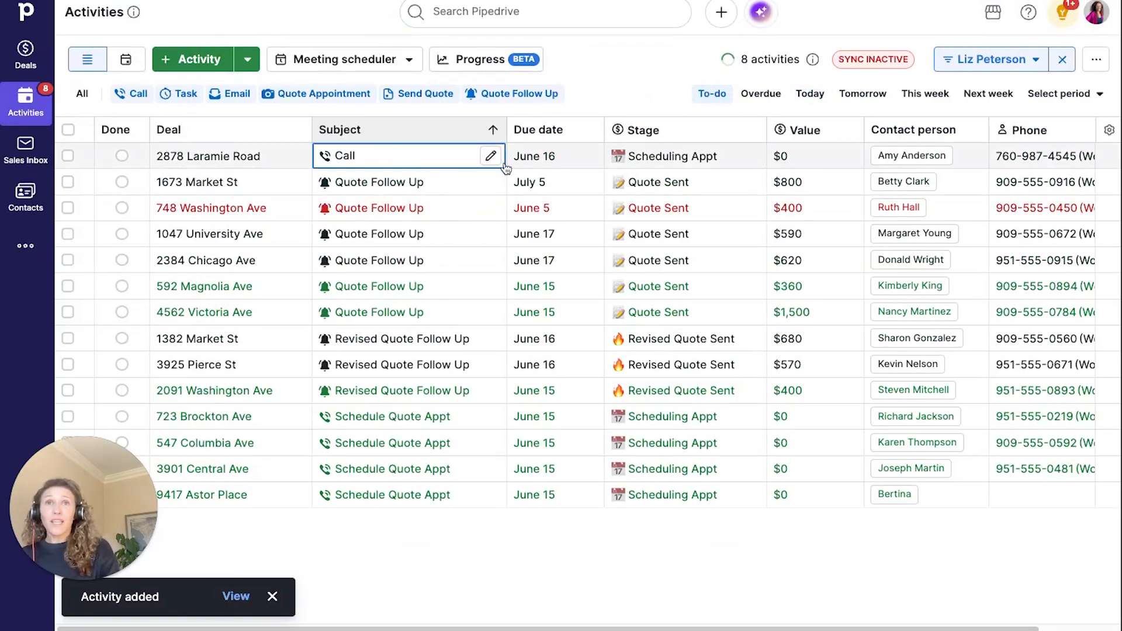
click(29, 63)
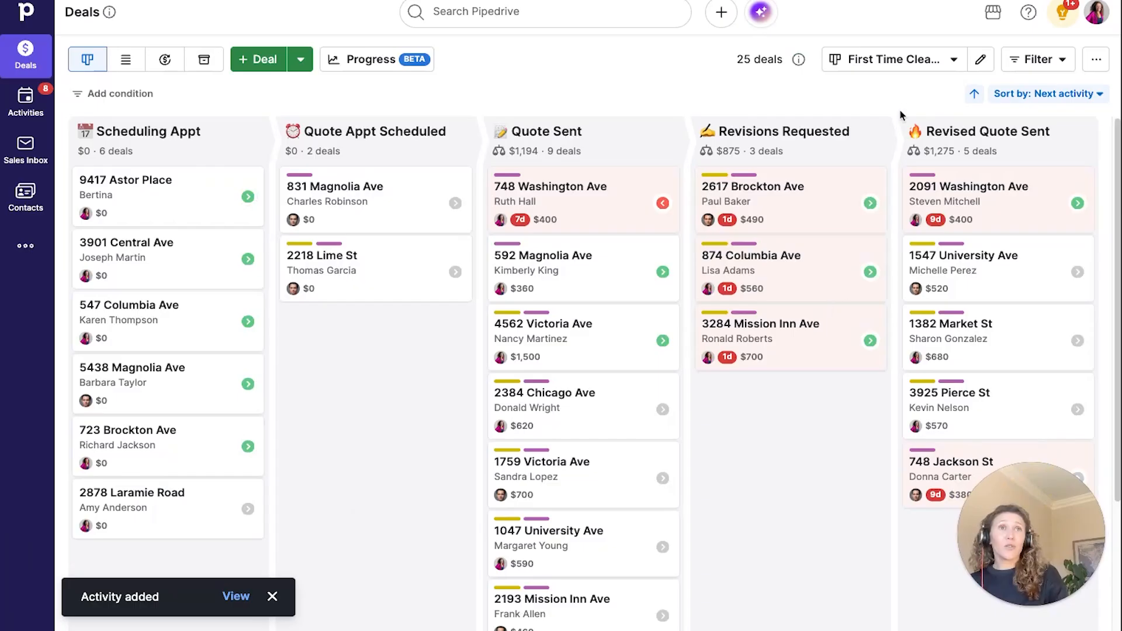
drag(899, 106, 1032, 119)
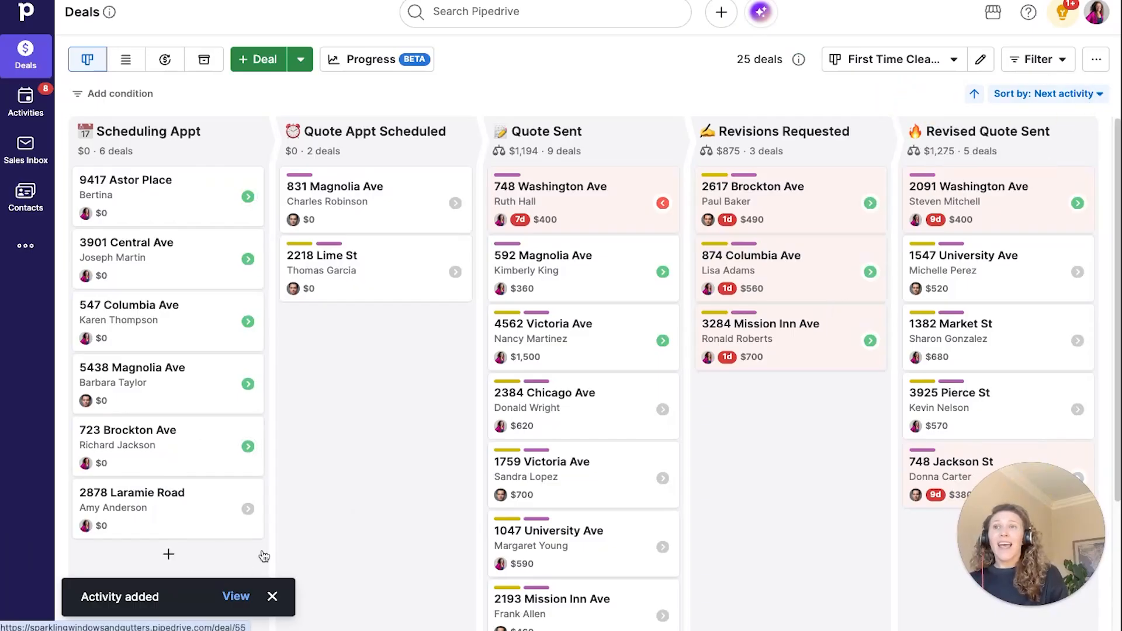